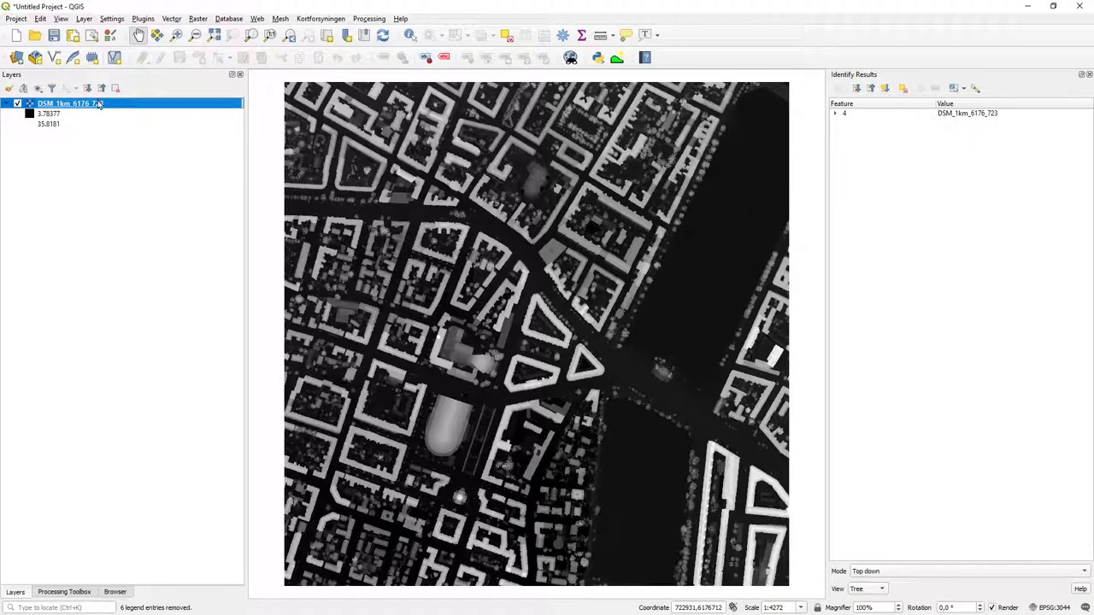
- Duplicate the DSM_1km_6176_723 layer, then reselect the original layer above the copy
mouse_move(99, 104)
right_click(57, 105)
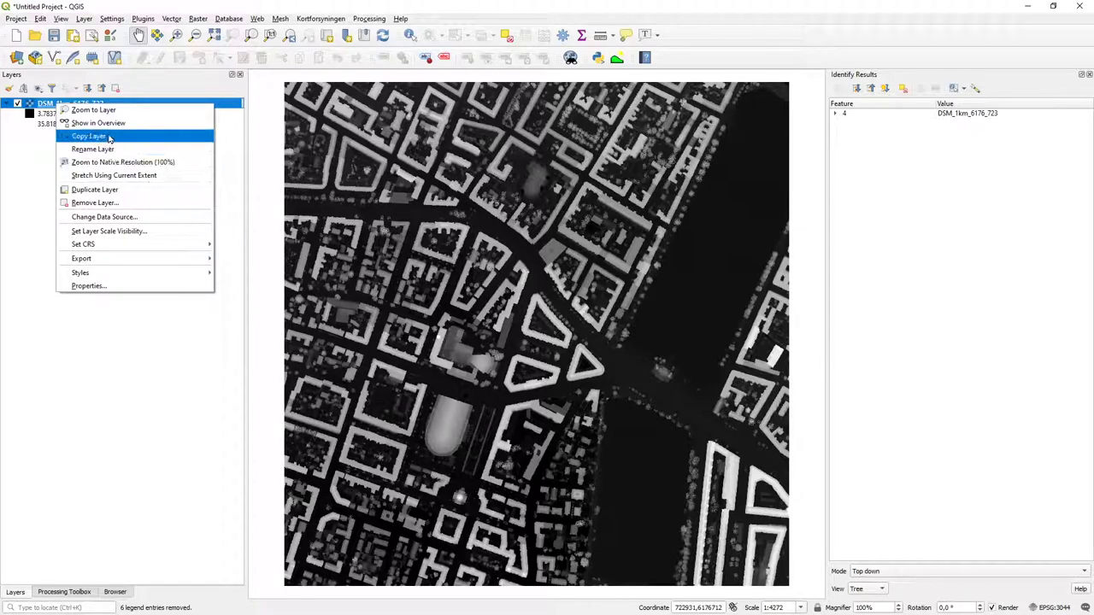
click(106, 190)
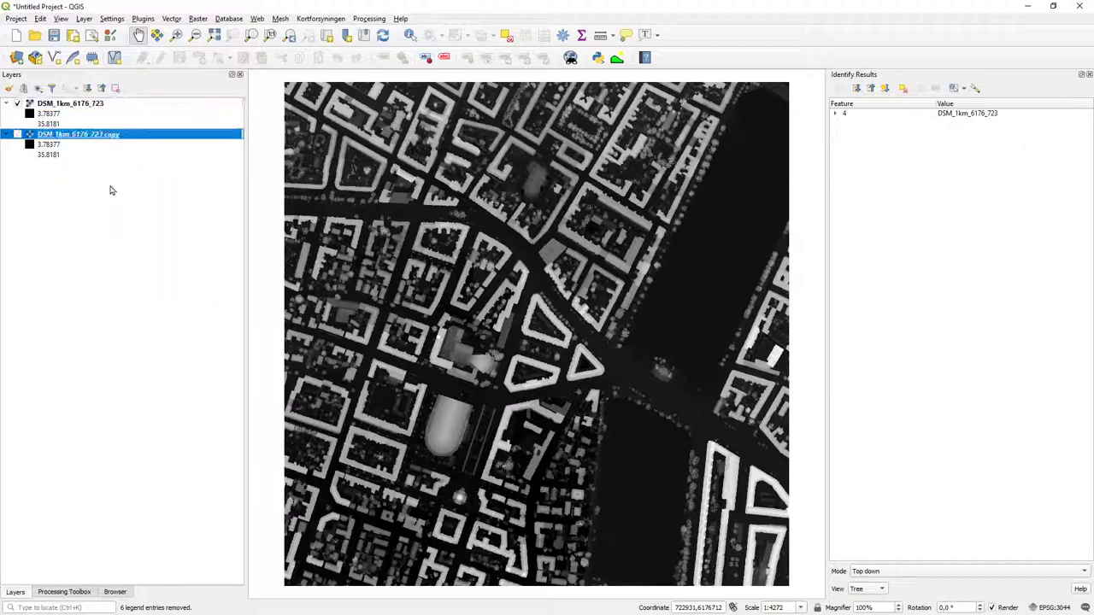
click(94, 105)
right_click(94, 106)
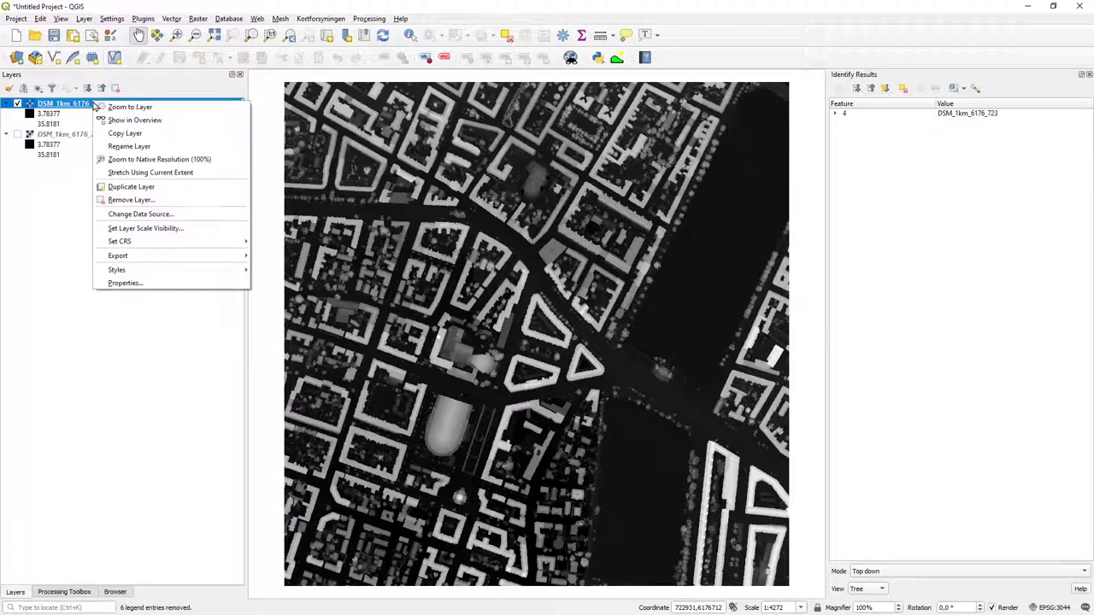
- Render the original DSM layer as a Hillshade with altitude 45° and azimuth 315°
click(137, 283)
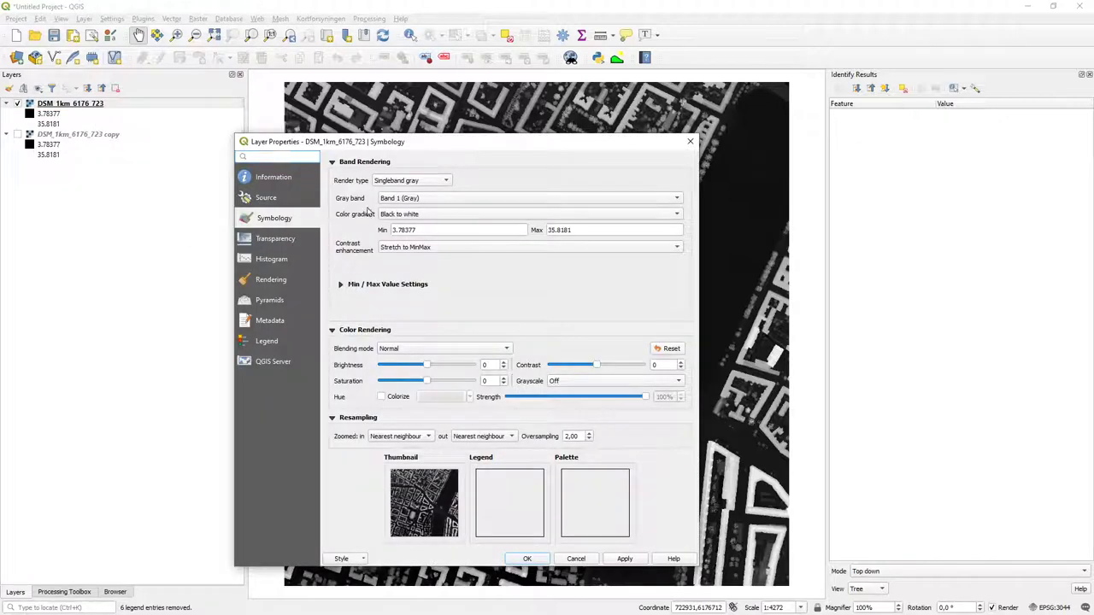
click(441, 184)
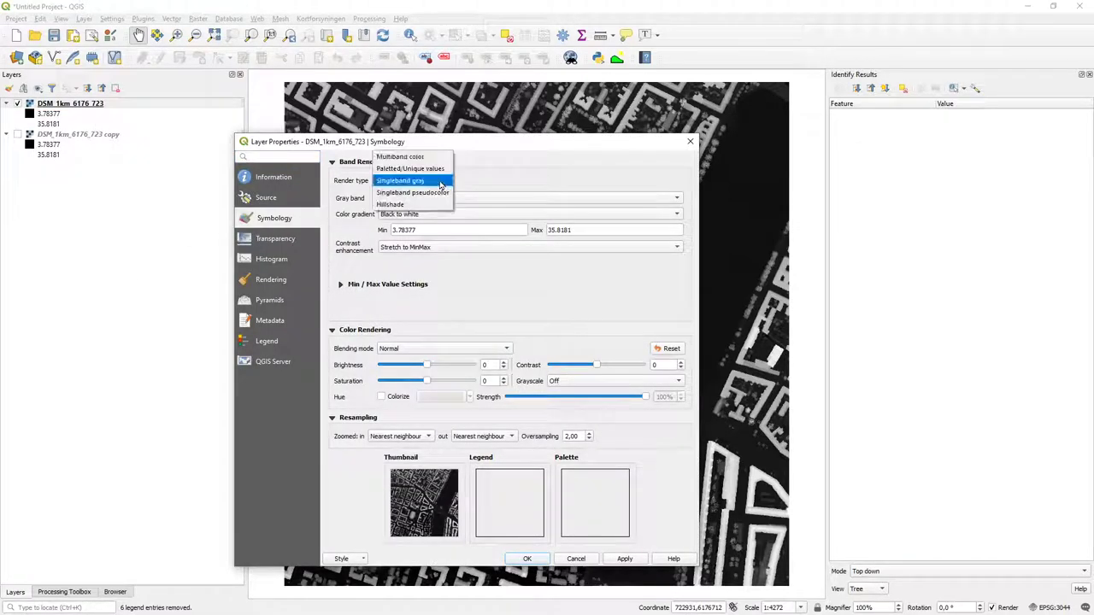
click(425, 205)
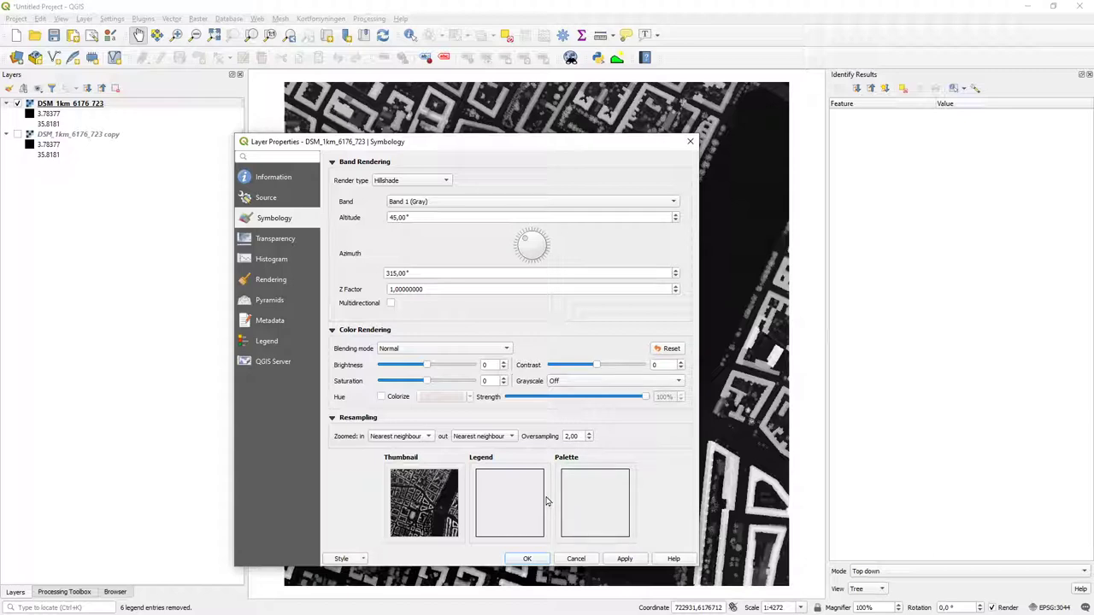
click(527, 560)
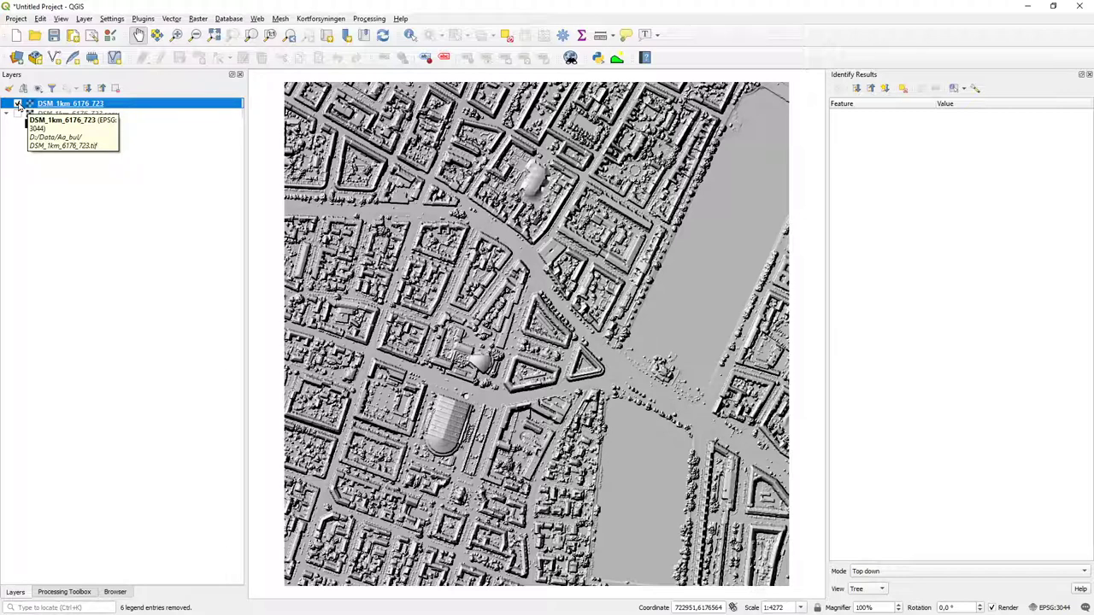
- Hide the hillshade layer and view the copy's symbology, keeping the Black to white gradient
click(18, 104)
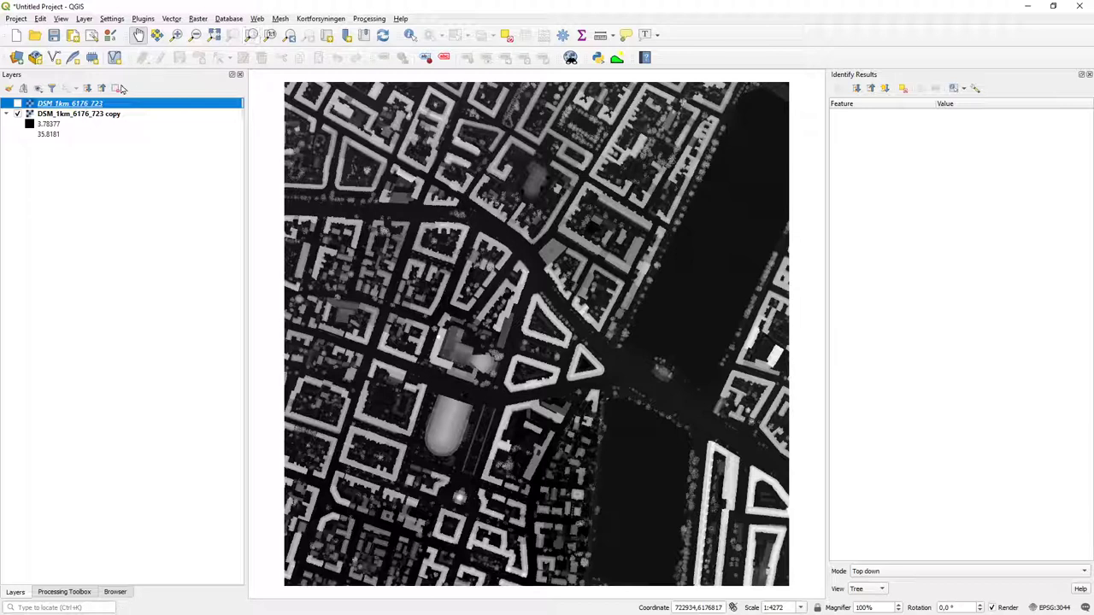
click(106, 117)
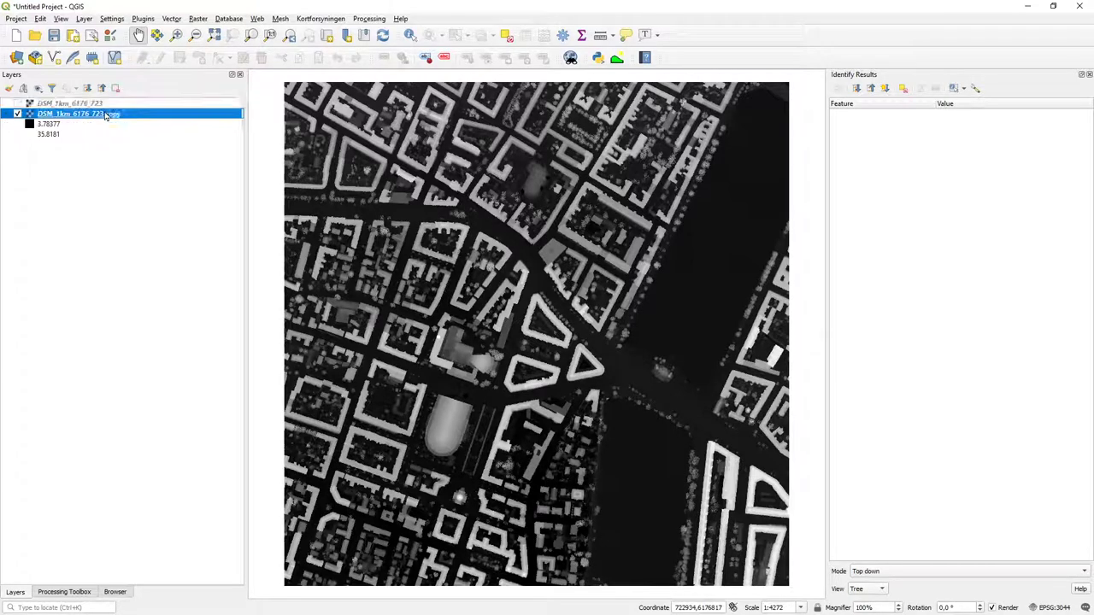
right_click(105, 112)
mouse_move(155, 296)
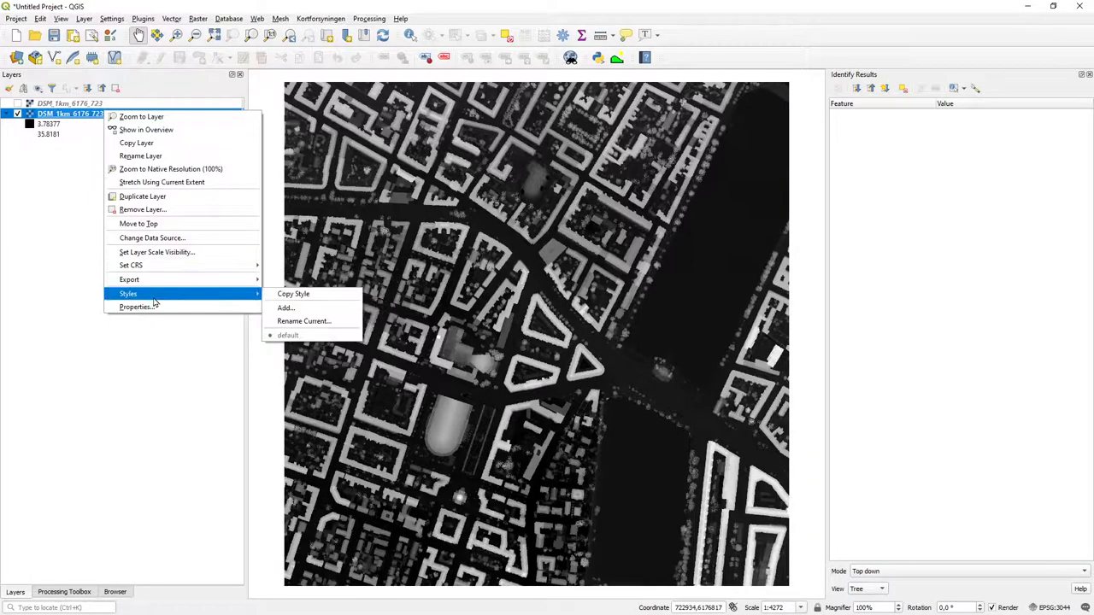
click(153, 307)
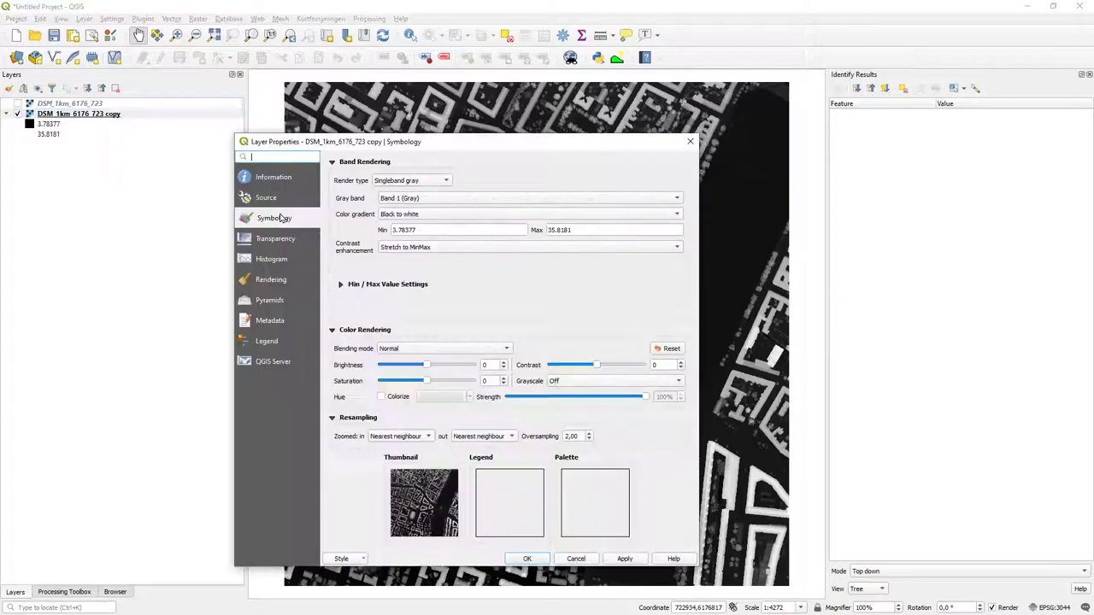
click(432, 183)
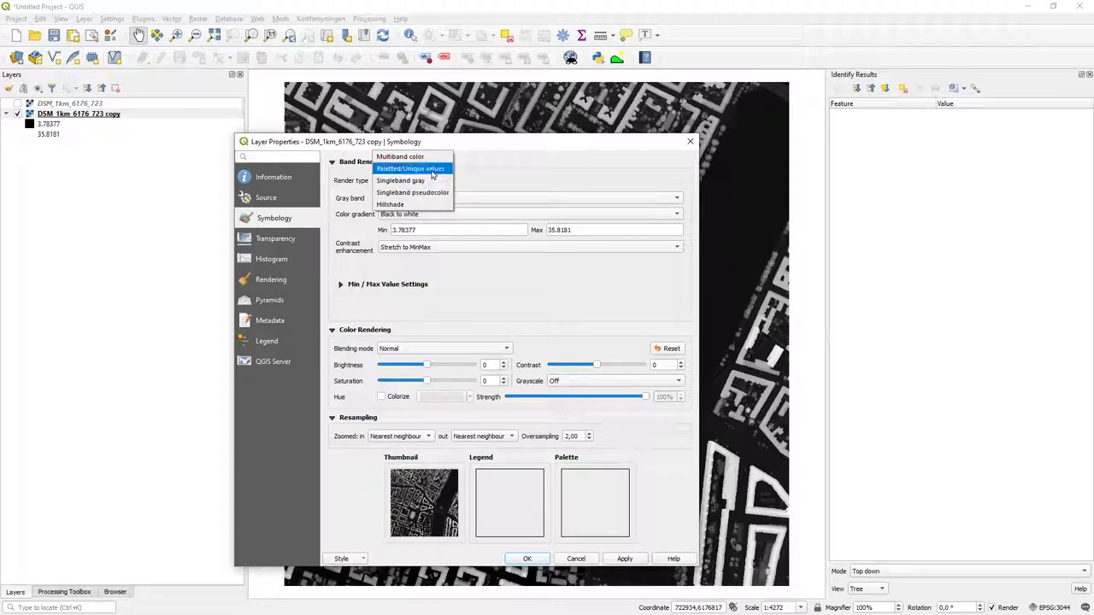
click(518, 176)
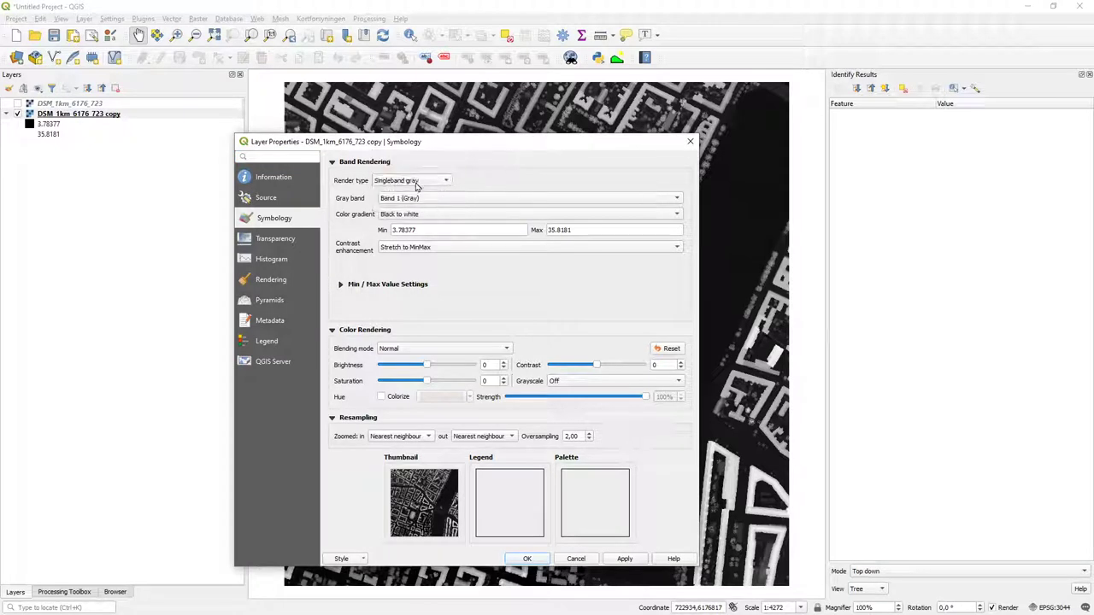
click(458, 215)
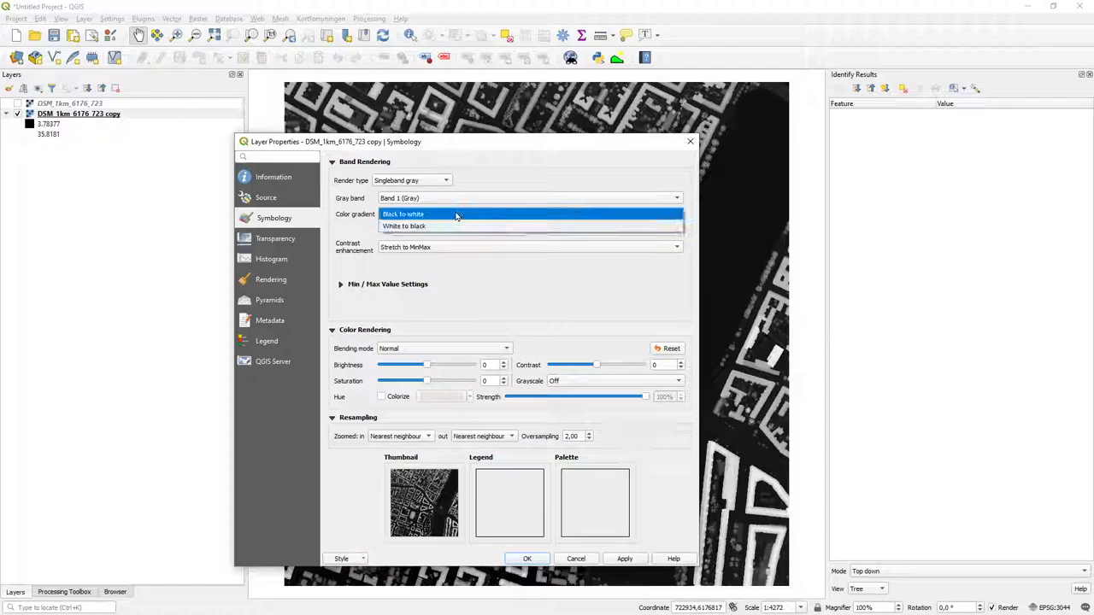
click(459, 215)
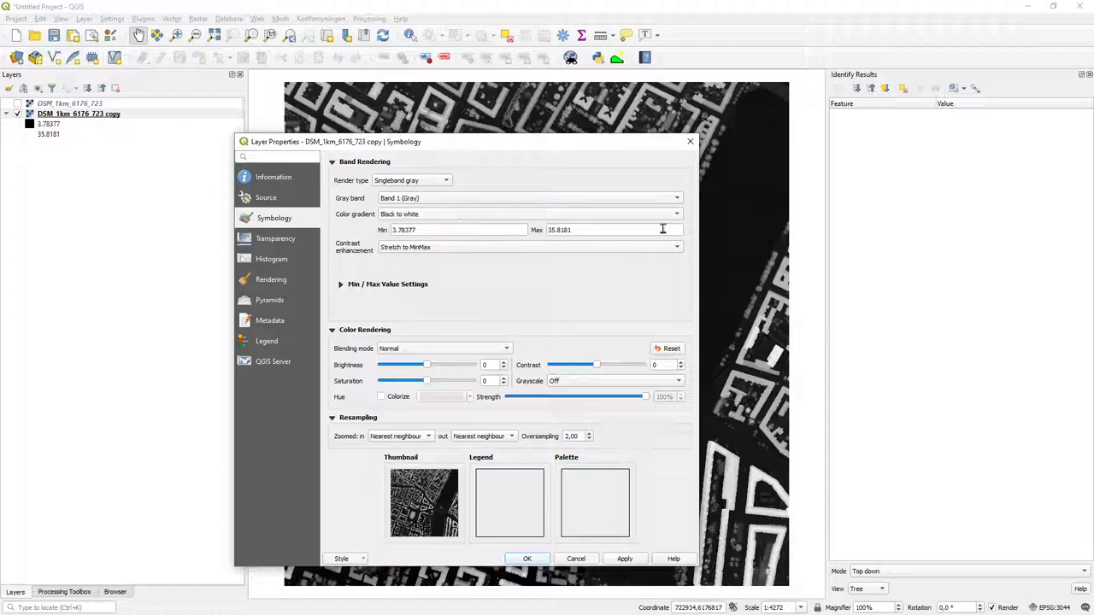
- Try Singleband pseudocolor on the copy and browse the colour ramps, then cancel the changes
click(444, 182)
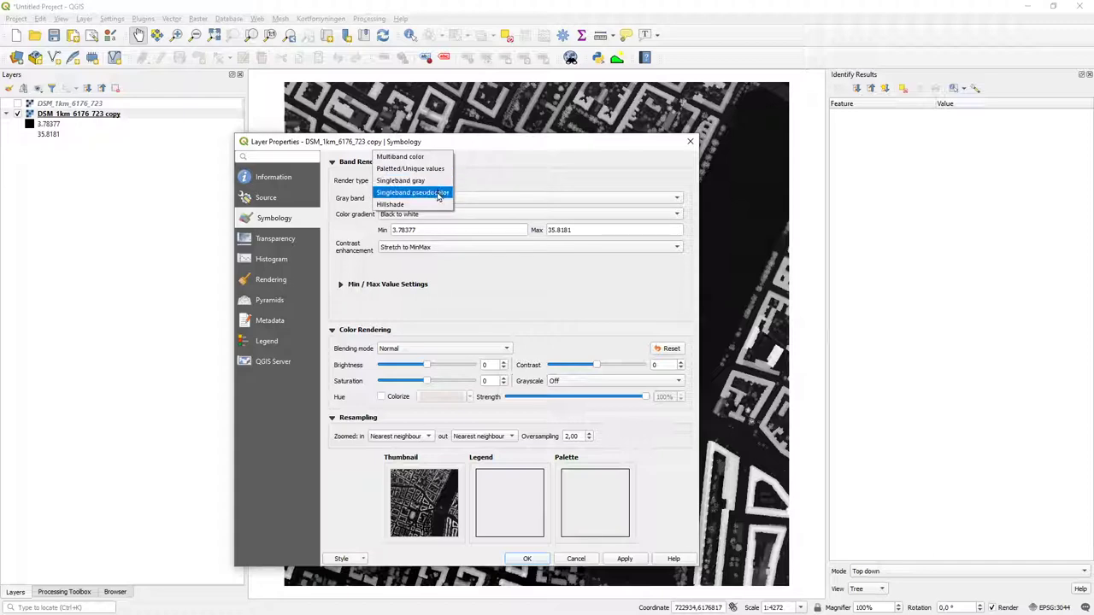
click(437, 194)
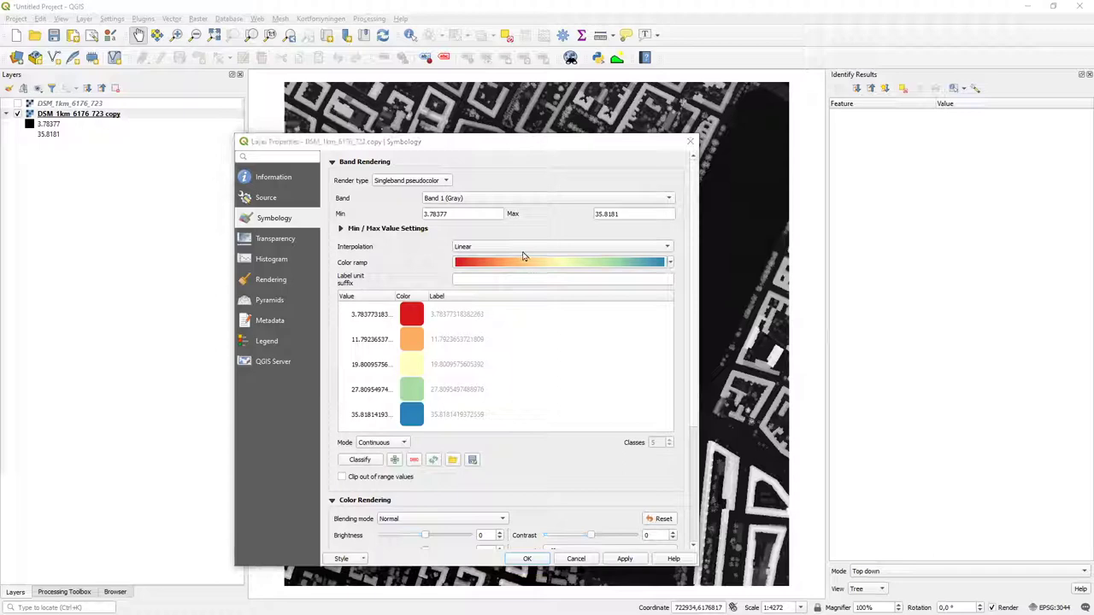
click(56, 79)
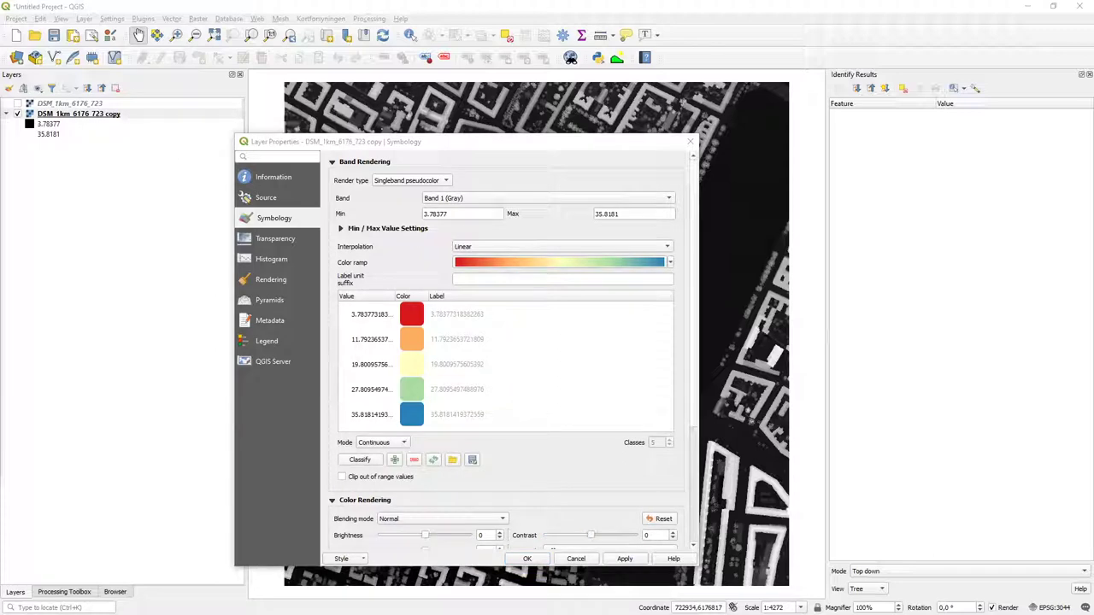
click(672, 263)
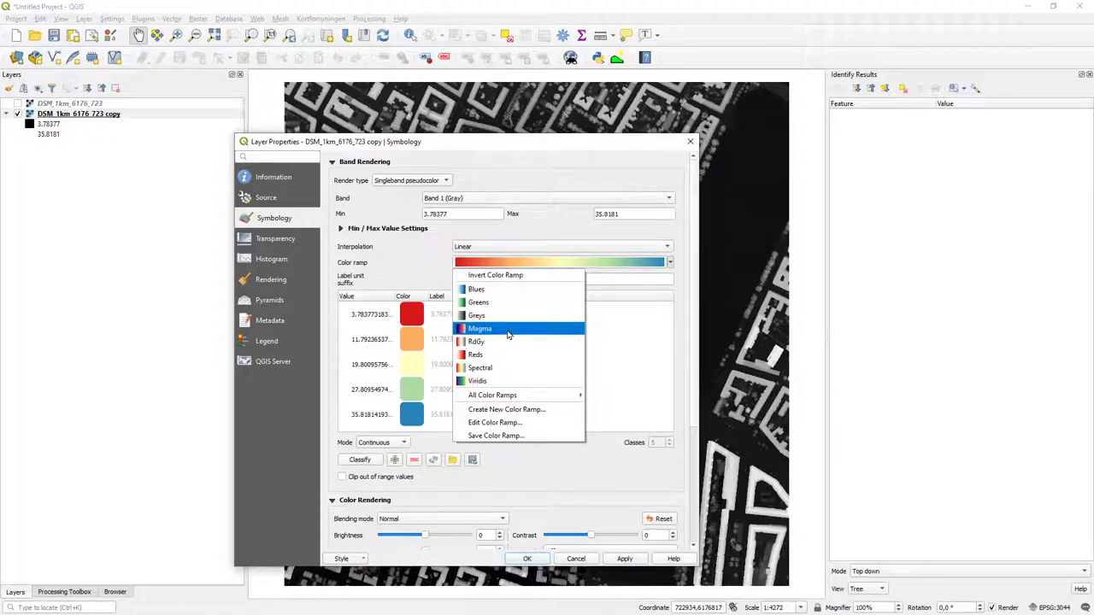
mouse_move(509, 396)
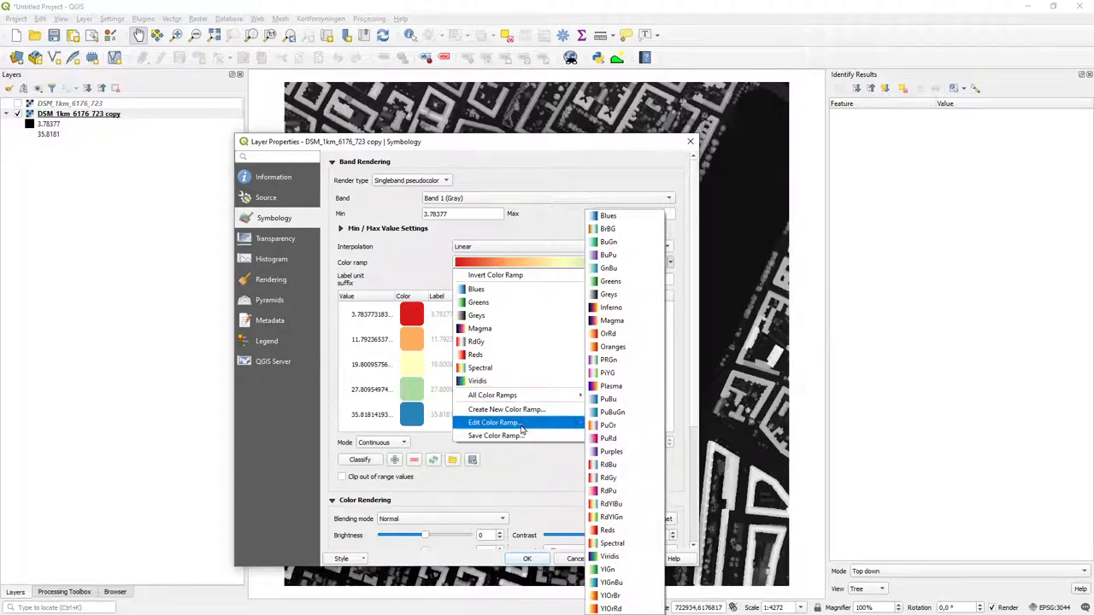
click(546, 191)
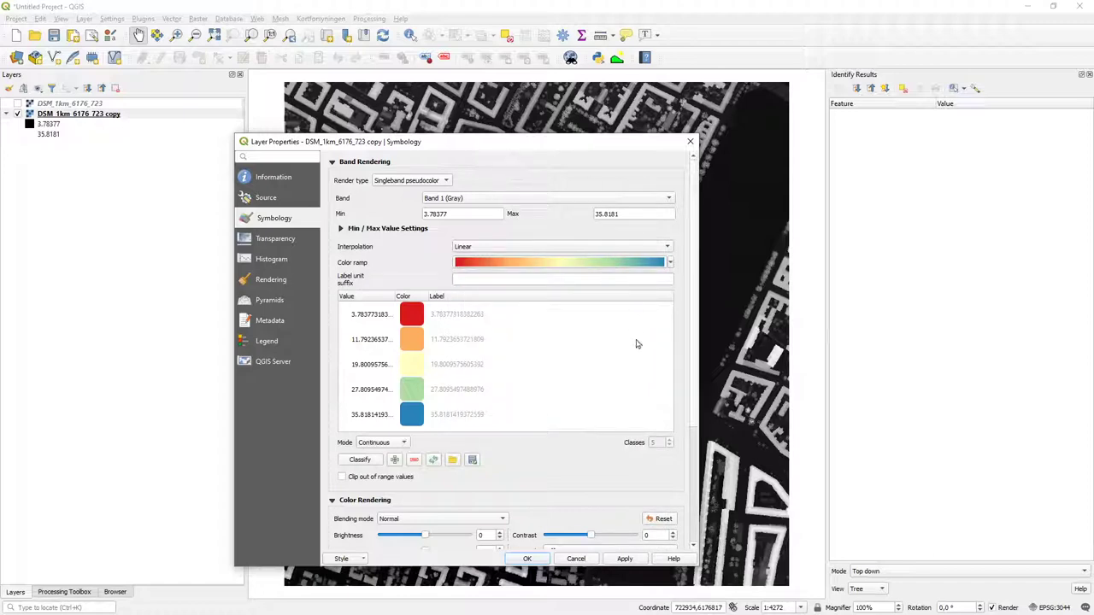
click(578, 561)
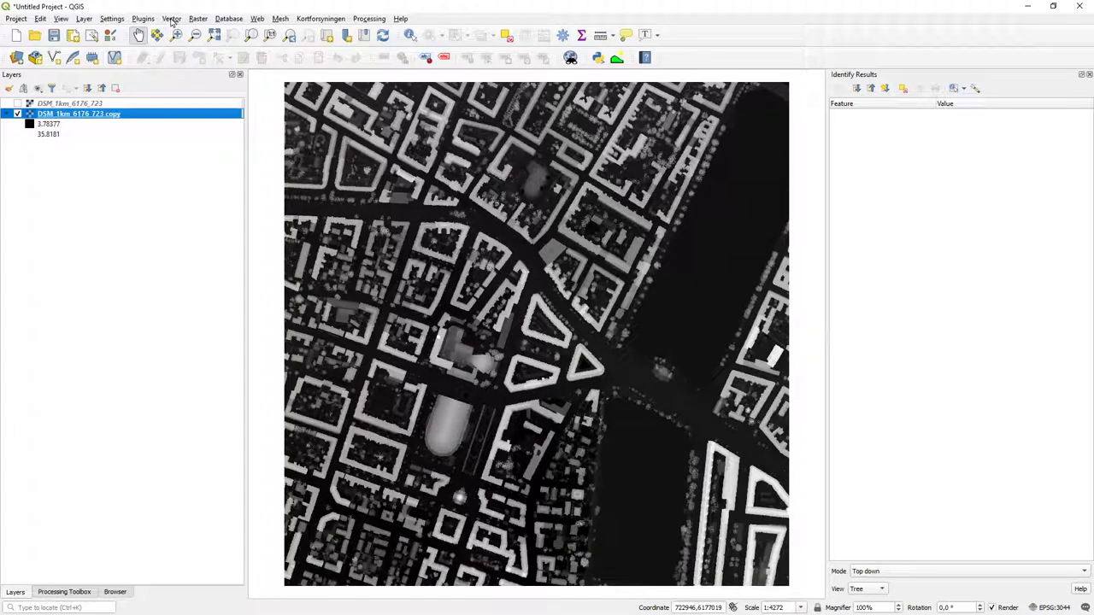
- In Style Manager's colour ramps, add a new ramp of type 'Catalog: cpt-city'
click(119, 21)
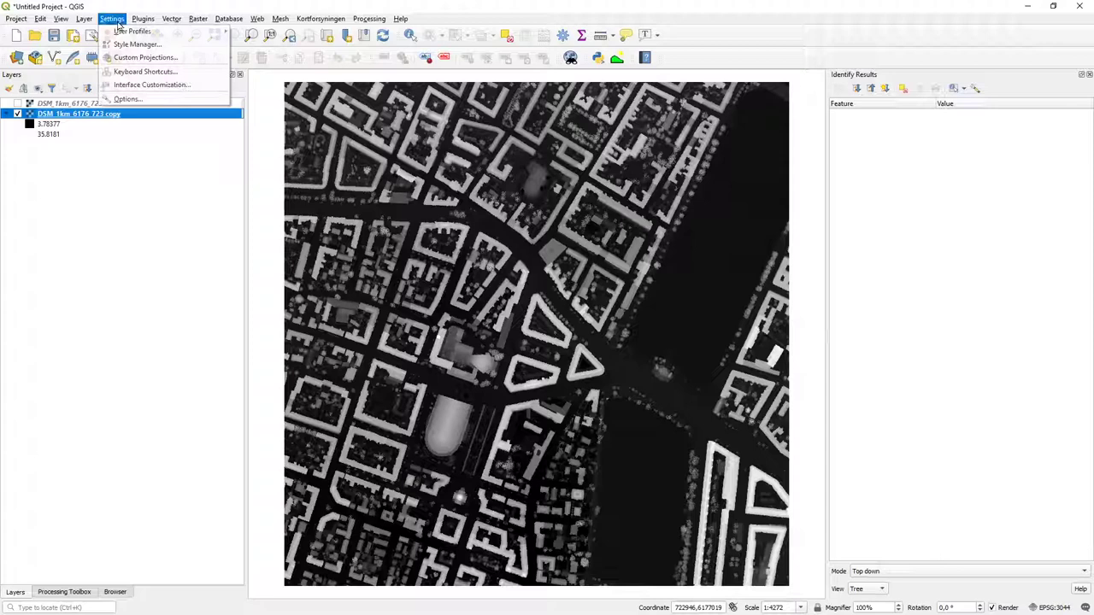
click(120, 45)
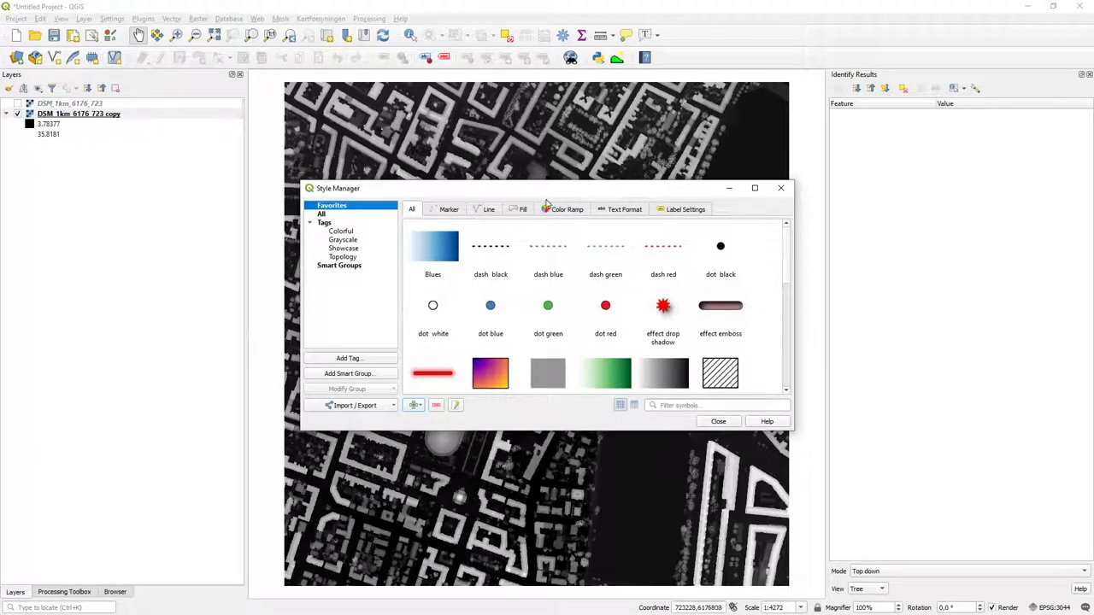
click(582, 211)
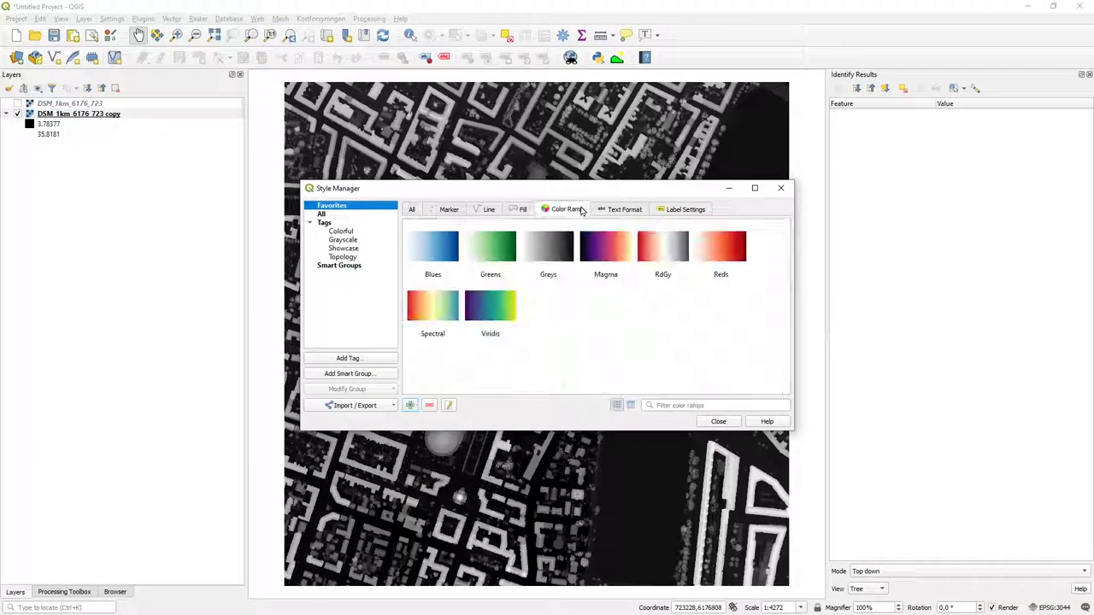
click(410, 406)
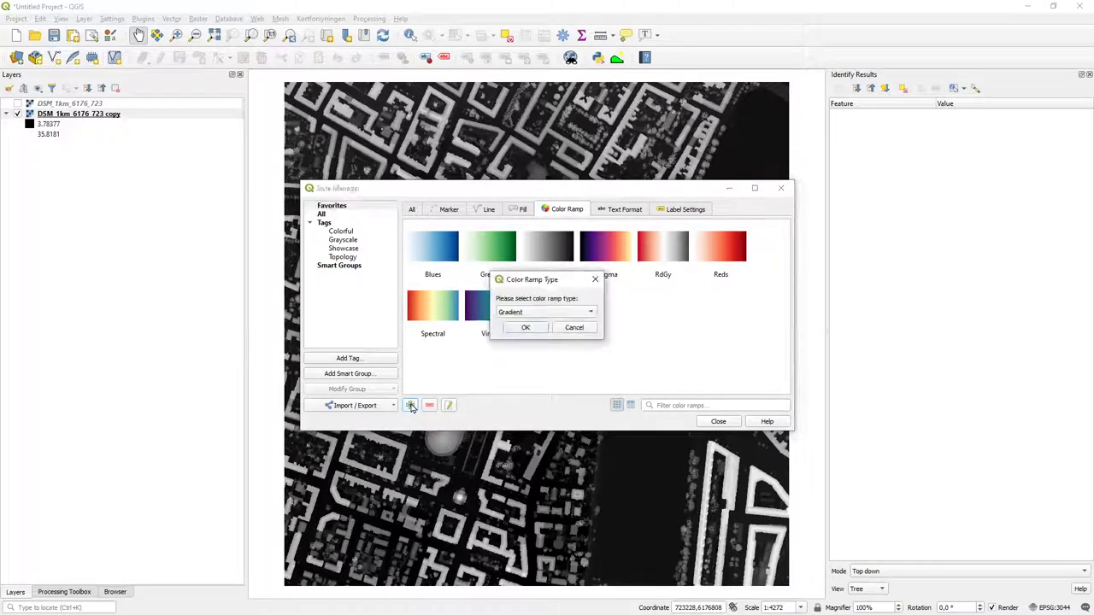
click(573, 314)
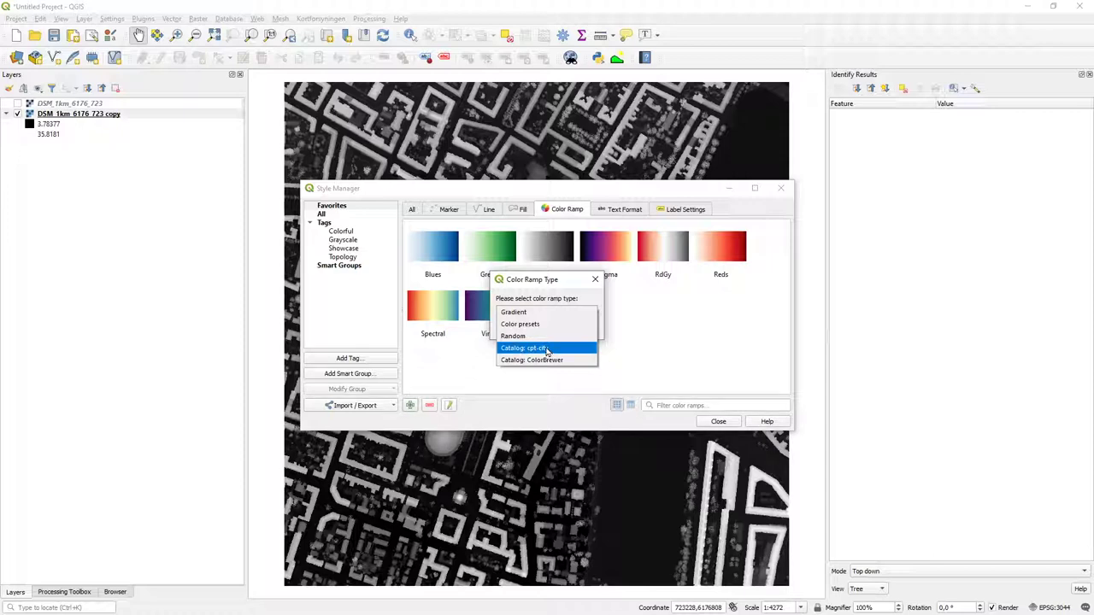
click(547, 348)
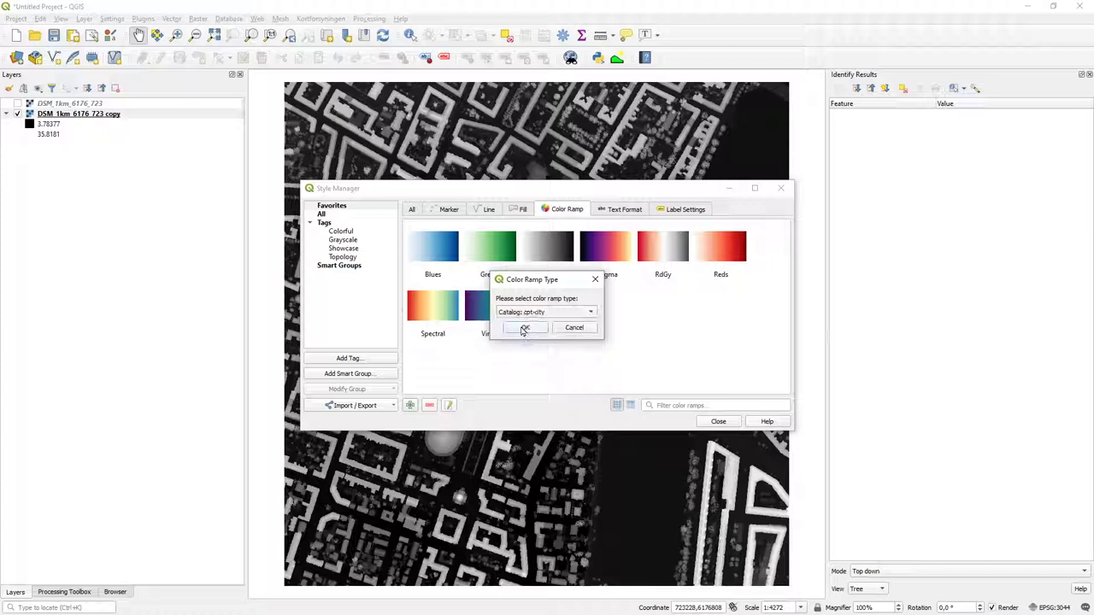
- Pick the sd-a palette from the cpt-city Topography collection and accept it
click(522, 325)
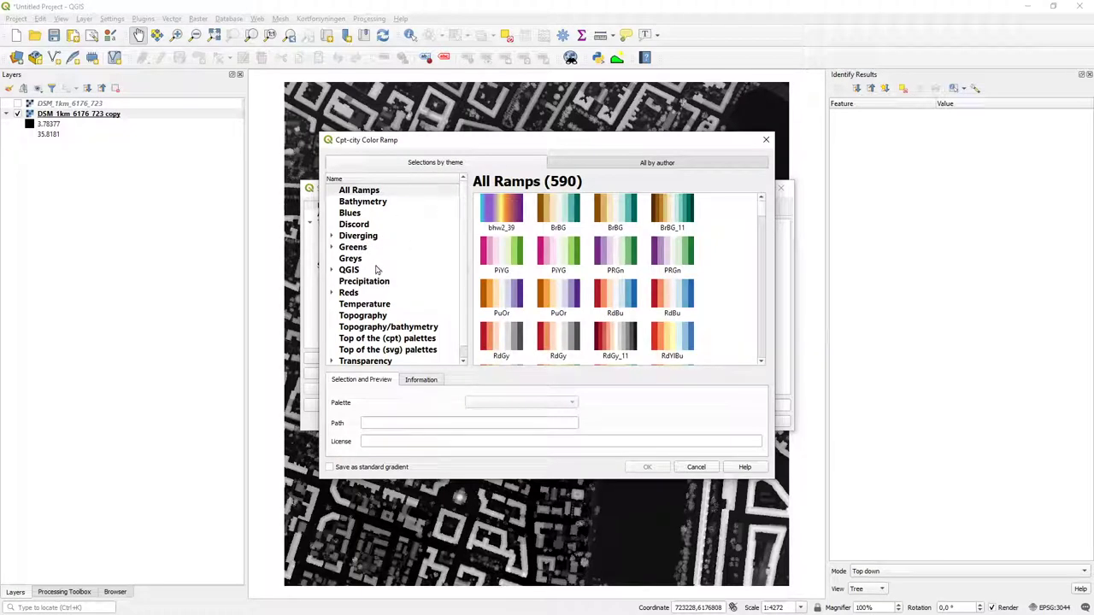
click(370, 317)
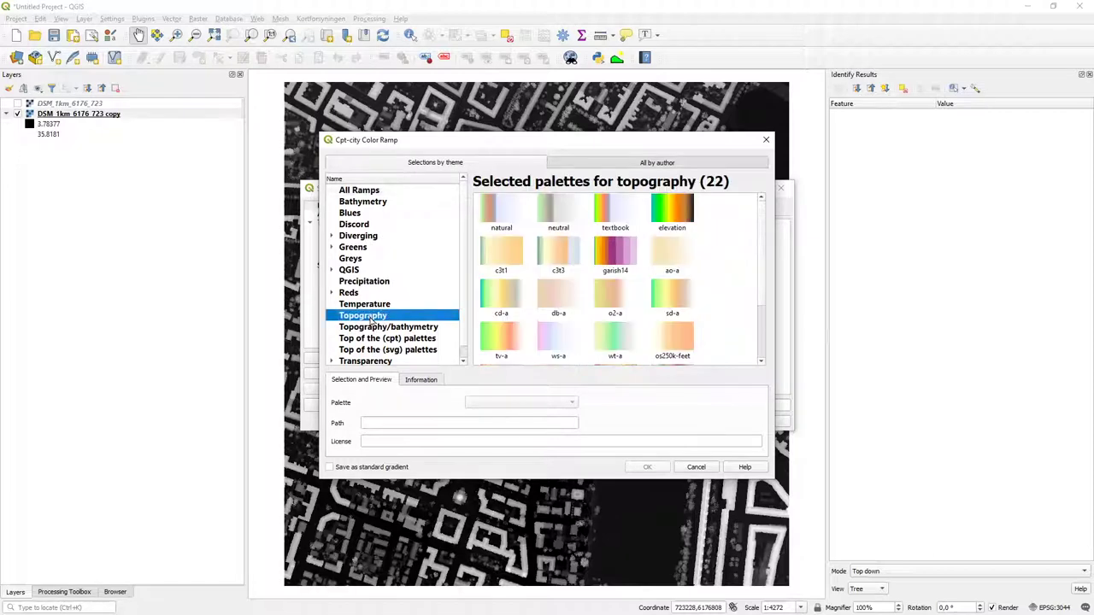
click(673, 301)
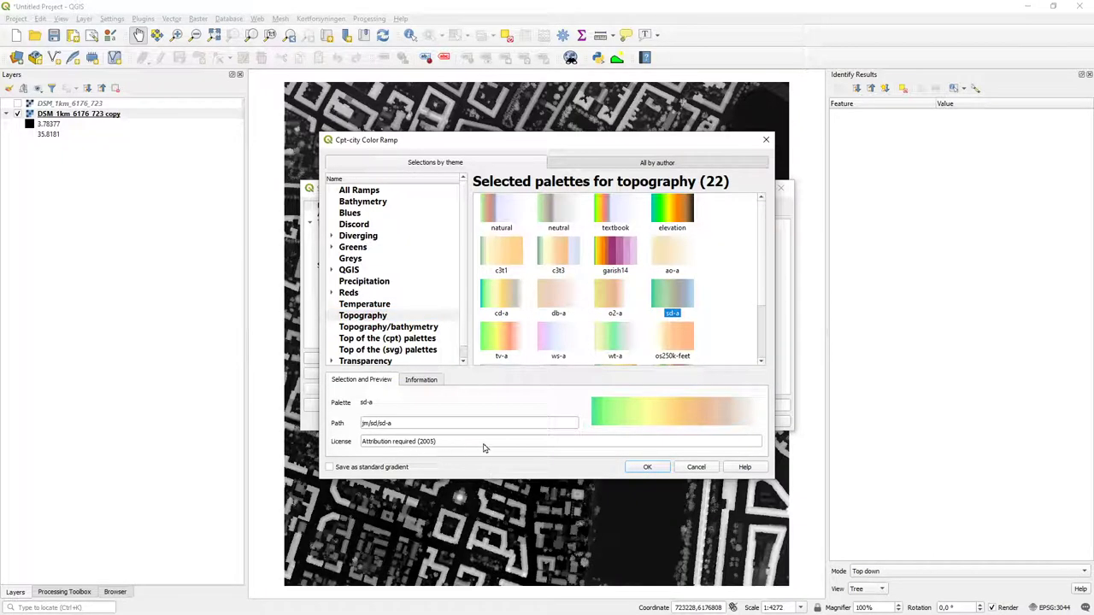
click(647, 467)
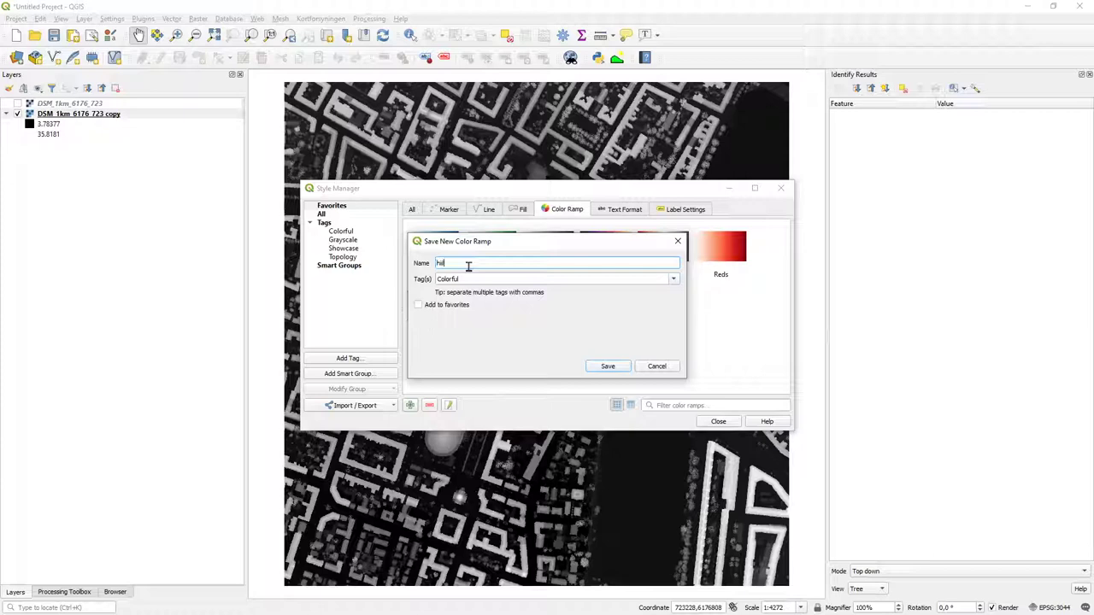
- Name the new ramp 'hillshade background' and save it to the style library
text(hillshade)
text( bl)
click(608, 367)
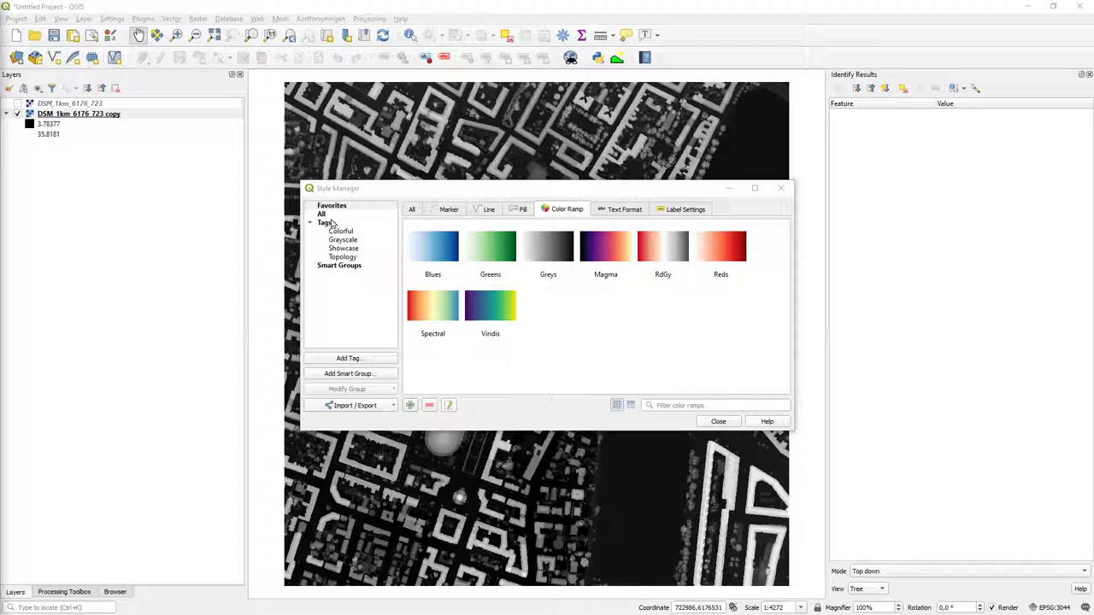
- Edit the hillshade background ramp to save it as a standard gradient, then close Style Manager
click(331, 222)
click(329, 214)
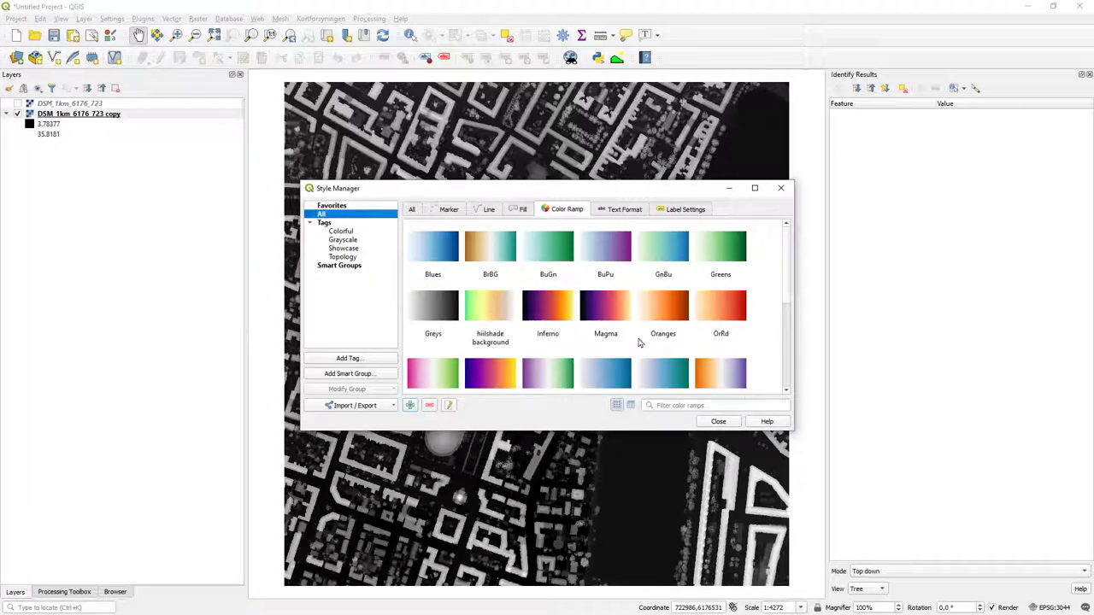
click(490, 320)
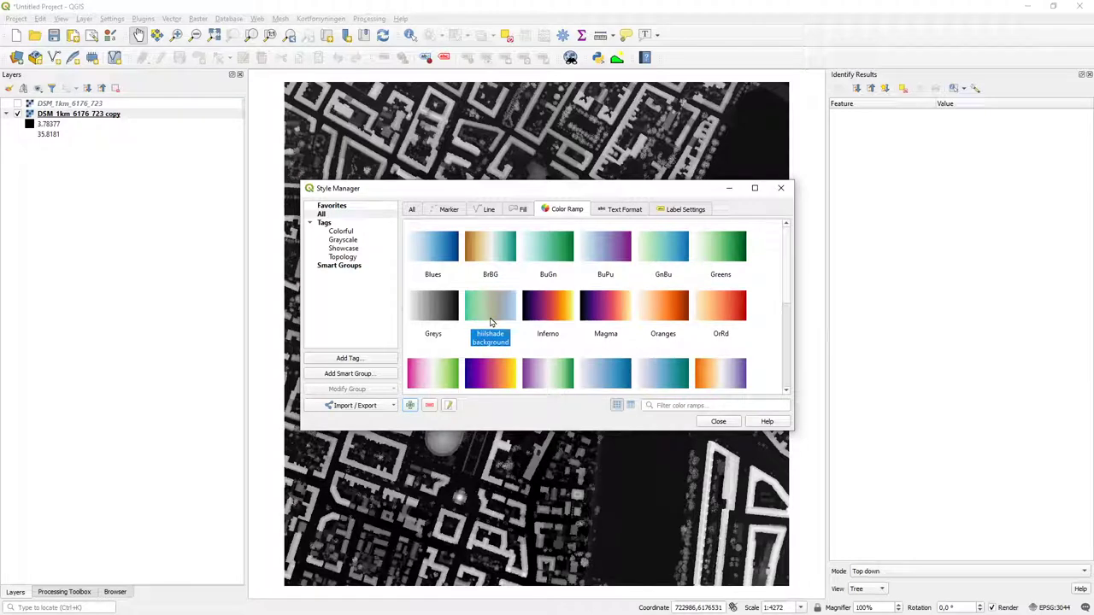
click(448, 405)
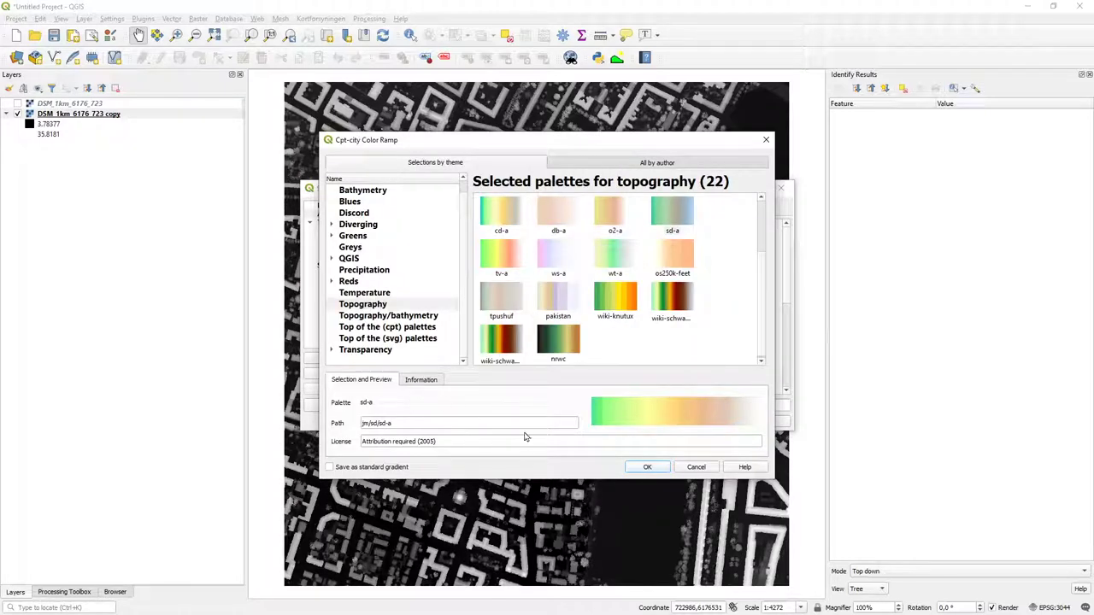
click(332, 469)
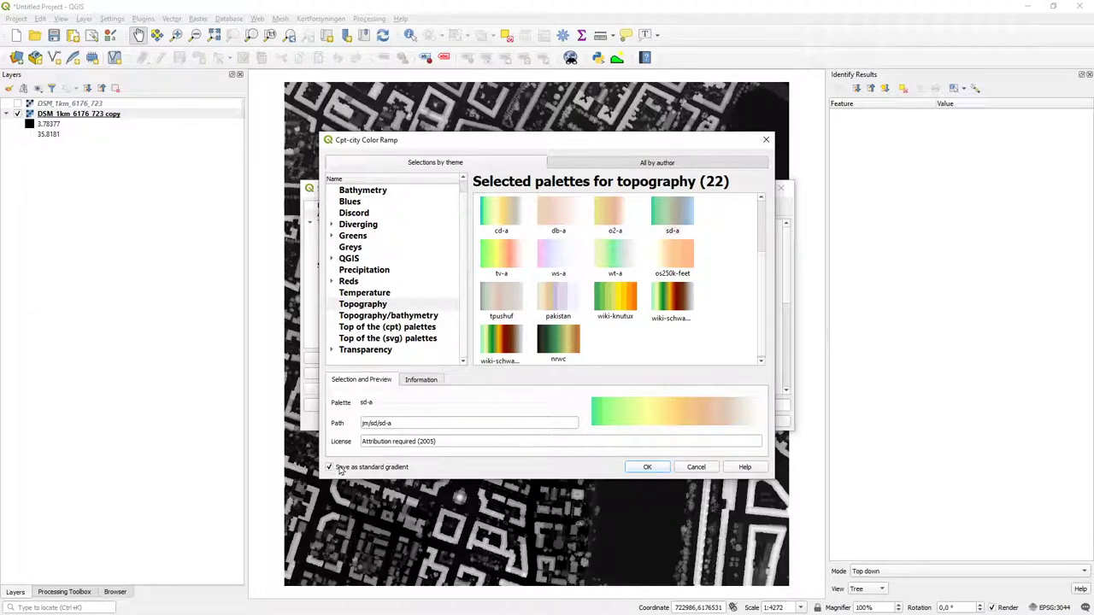
click(648, 468)
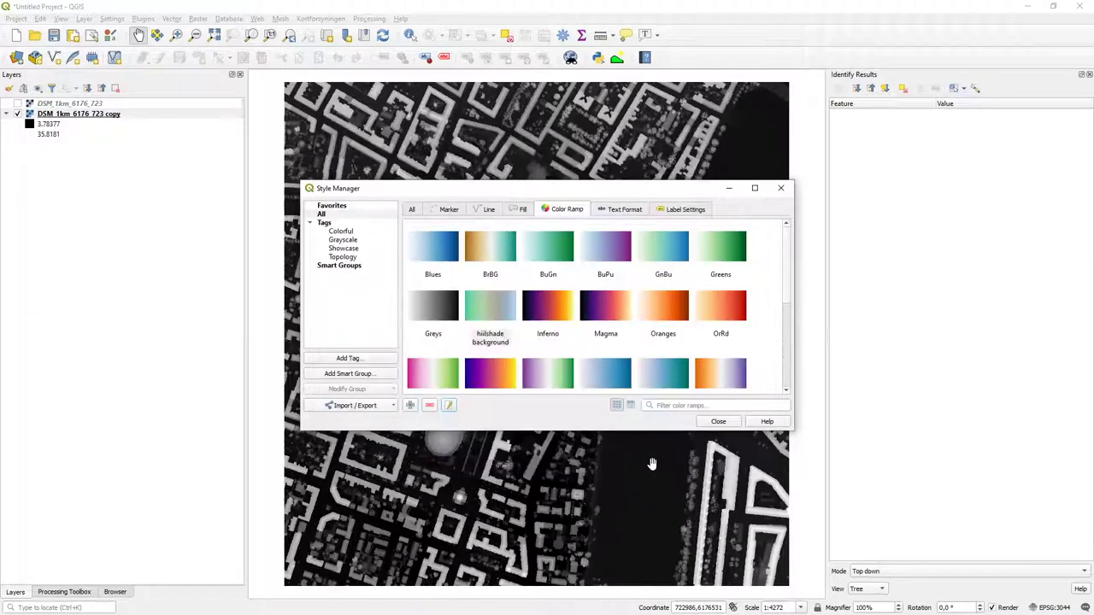
click(341, 207)
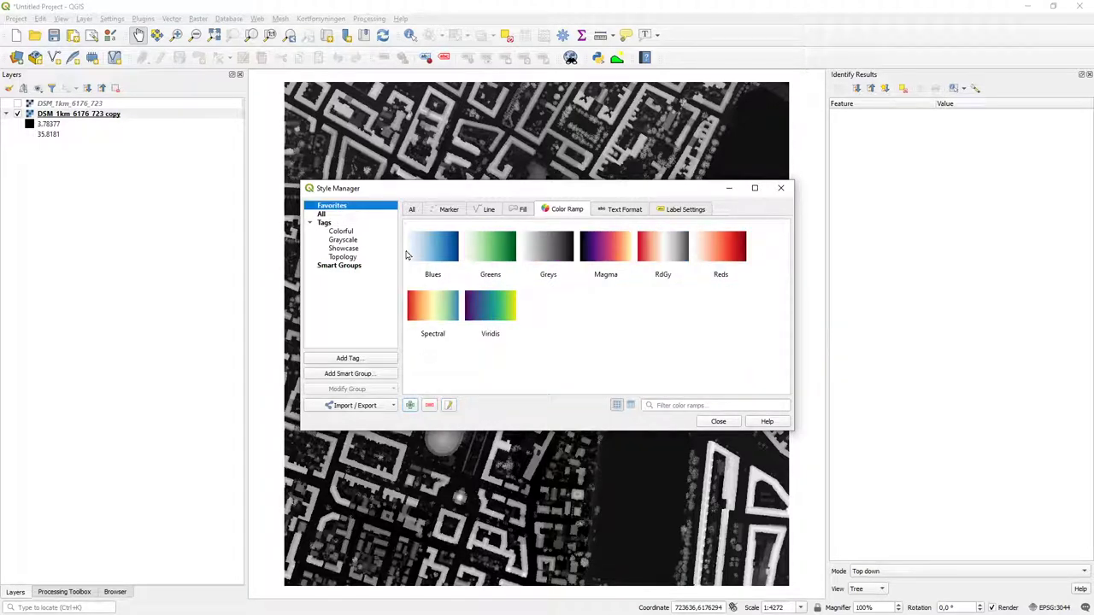
click(330, 215)
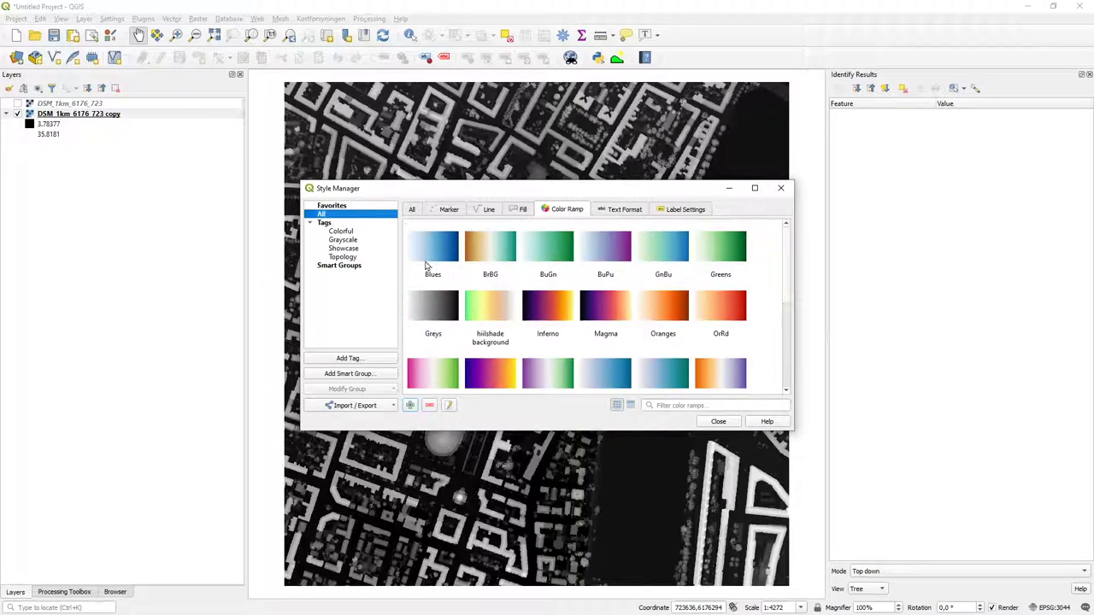
click(721, 422)
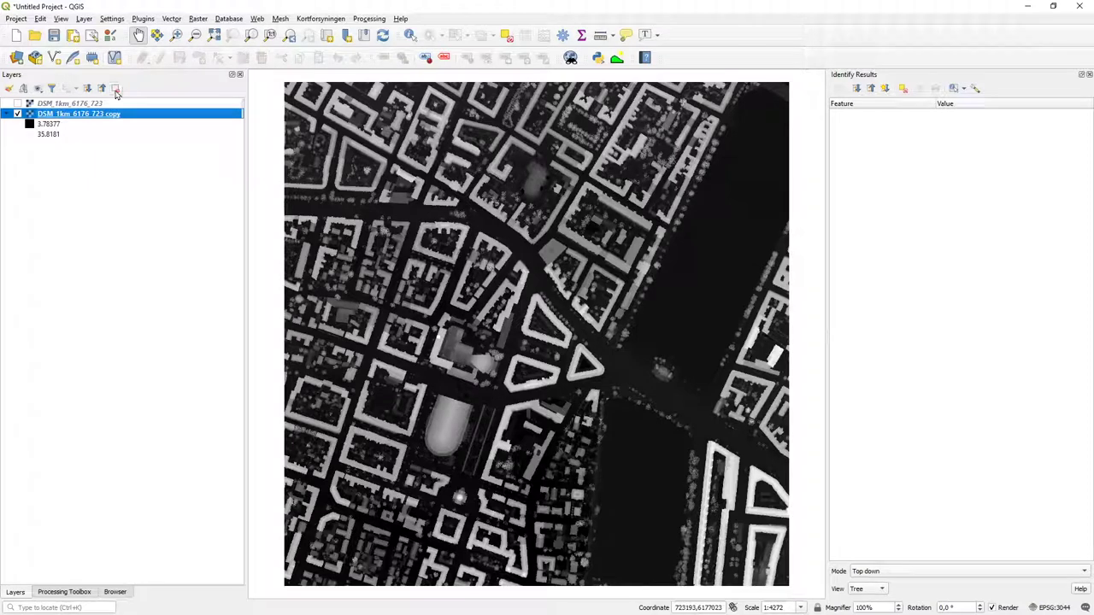
- Style the DSM copy as Singleband pseudocolor using the hillshade background ramp
right_click(99, 120)
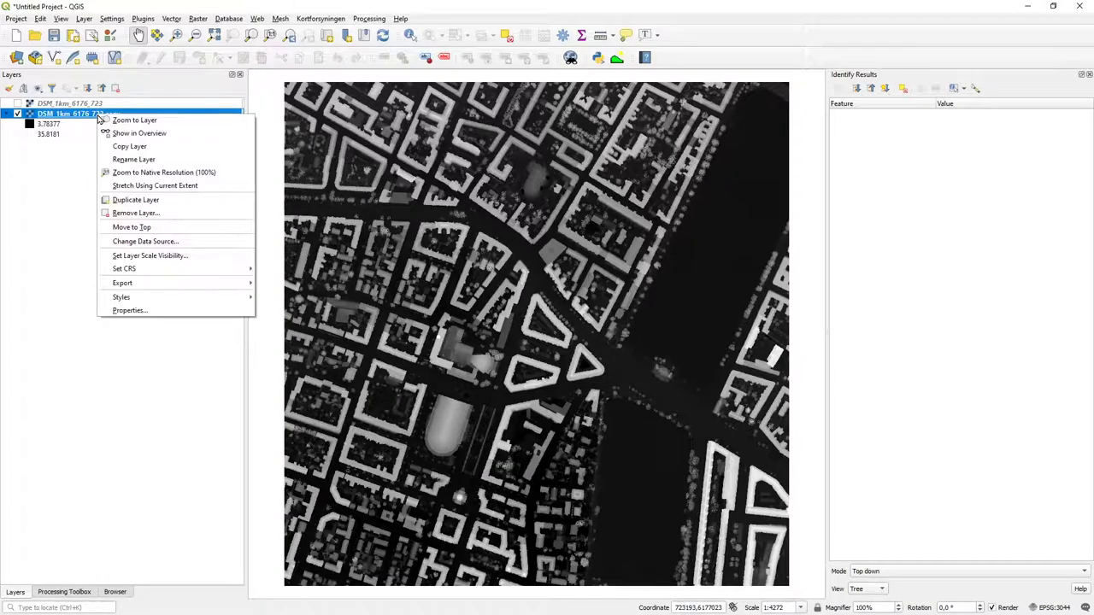
click(137, 311)
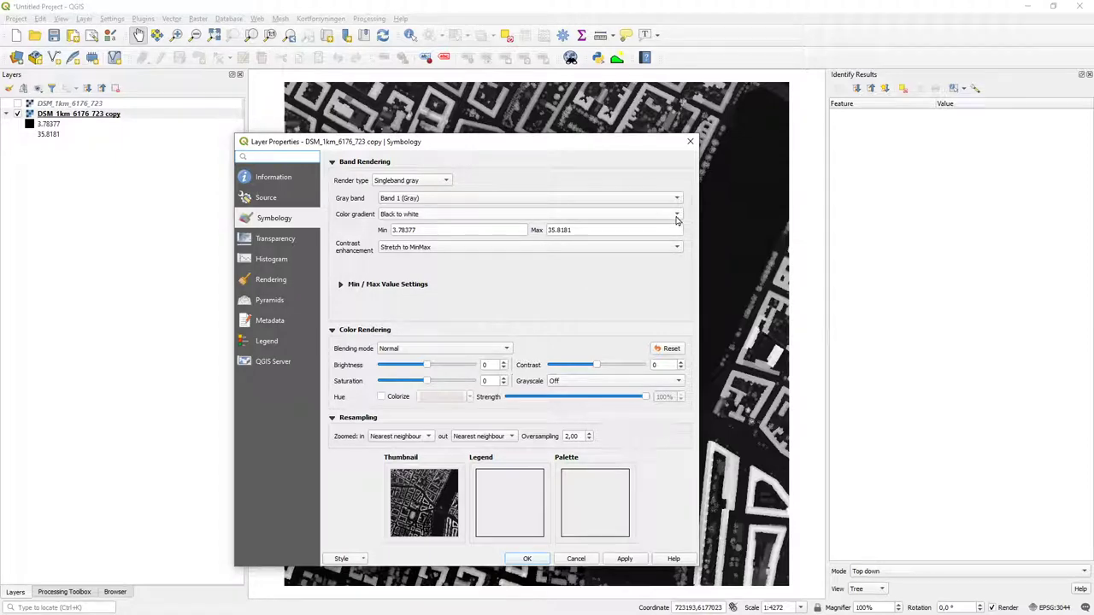
click(435, 181)
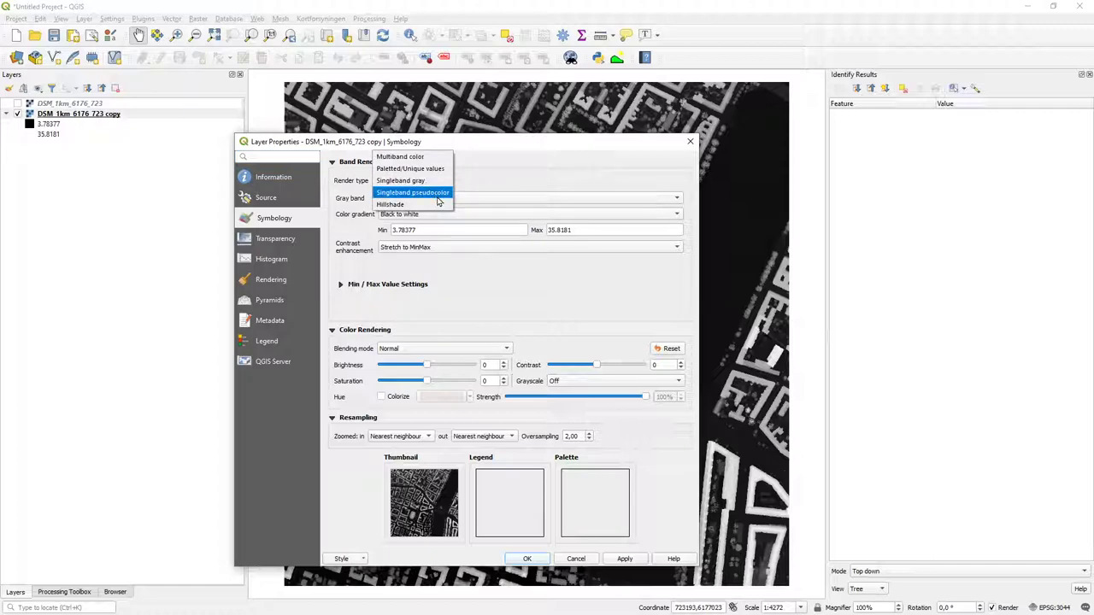
click(437, 193)
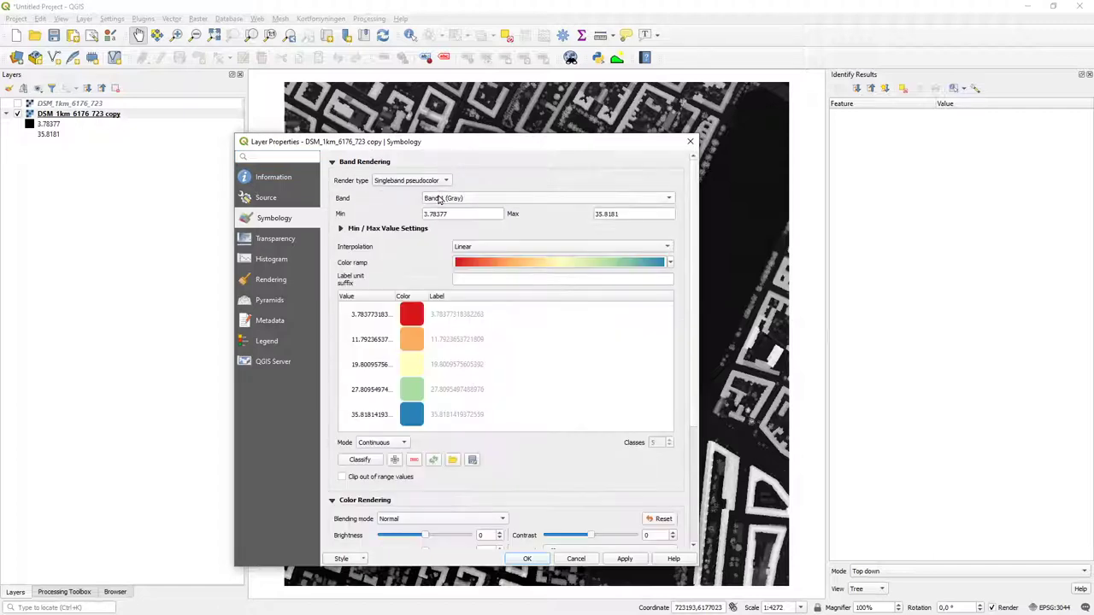
click(671, 263)
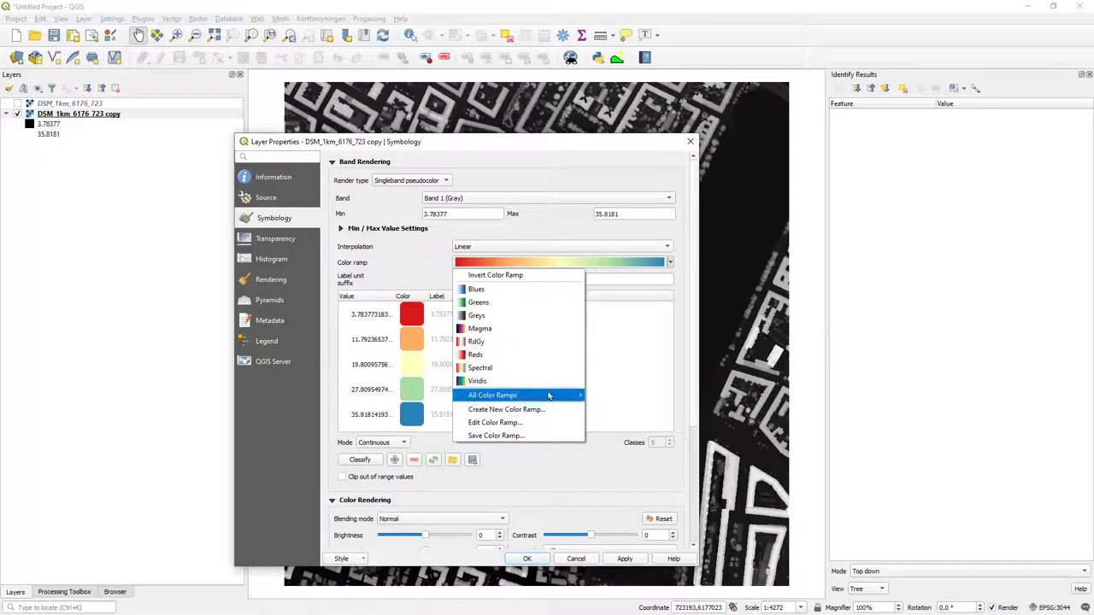
mouse_move(549, 396)
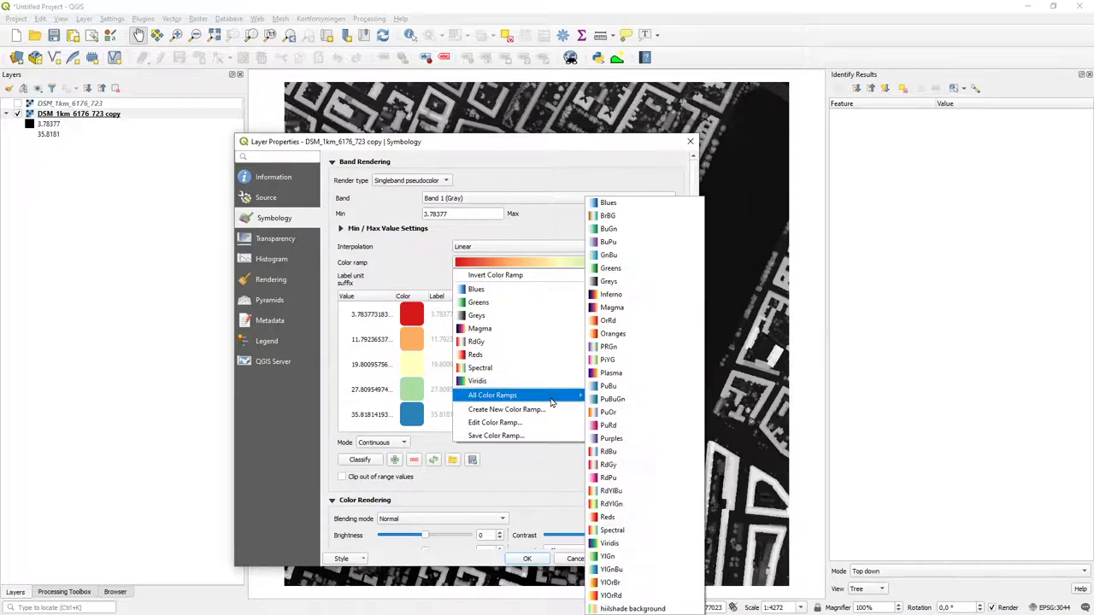
click(655, 608)
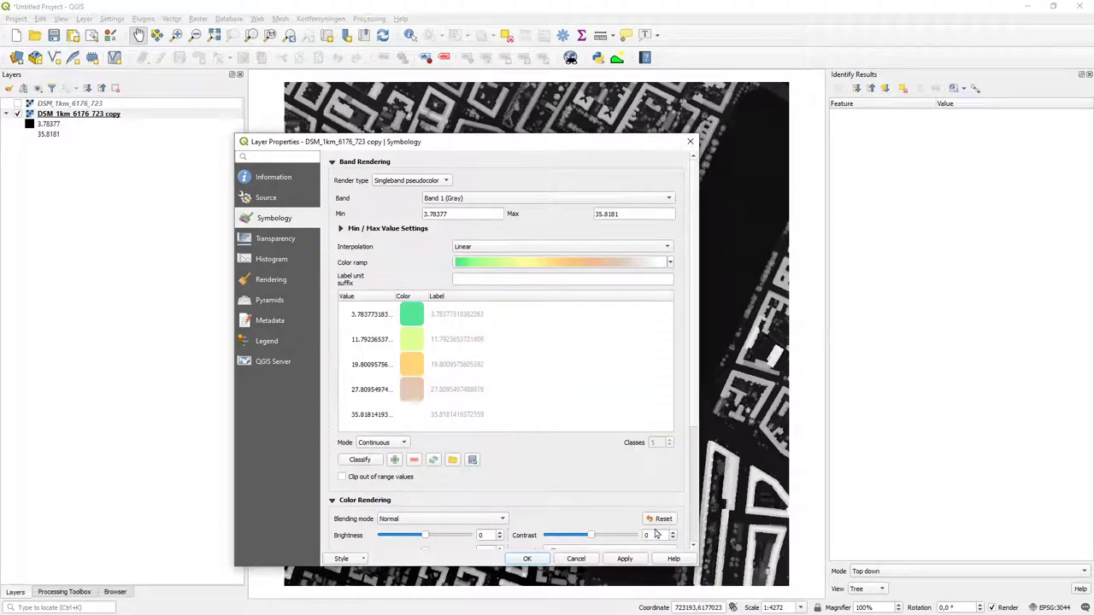
click(539, 561)
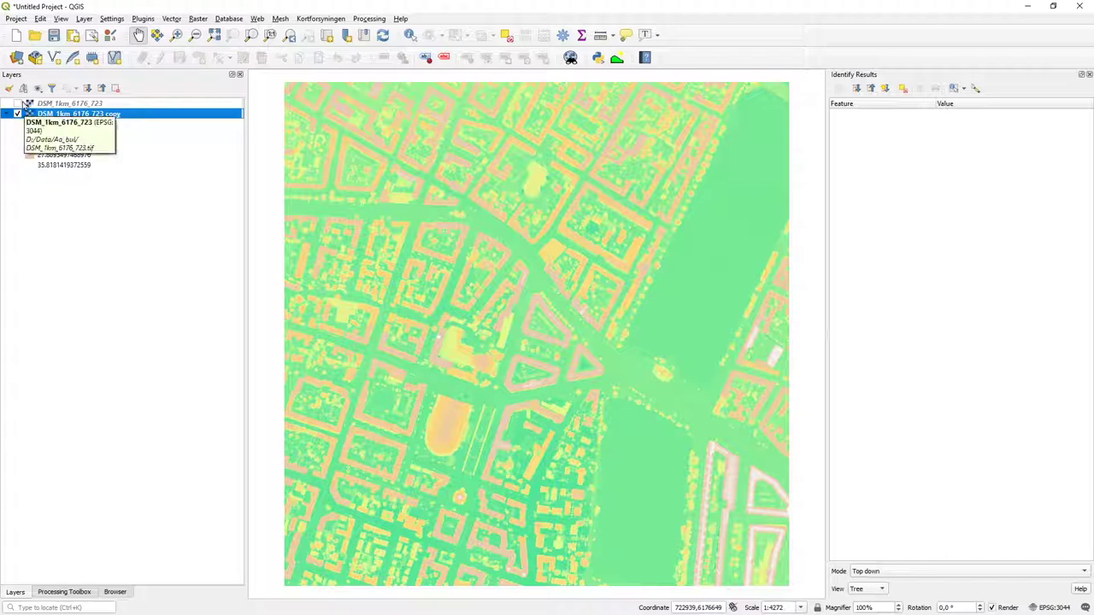
- Turn the hillshade layer back on and set its blending mode to Multiply
click(18, 103)
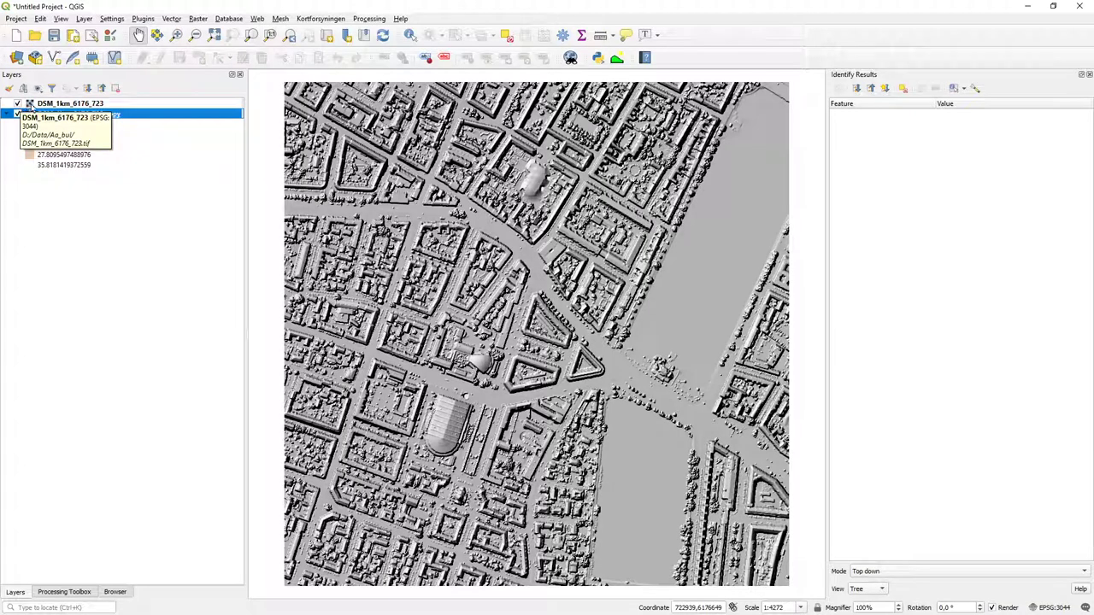
right_click(30, 104)
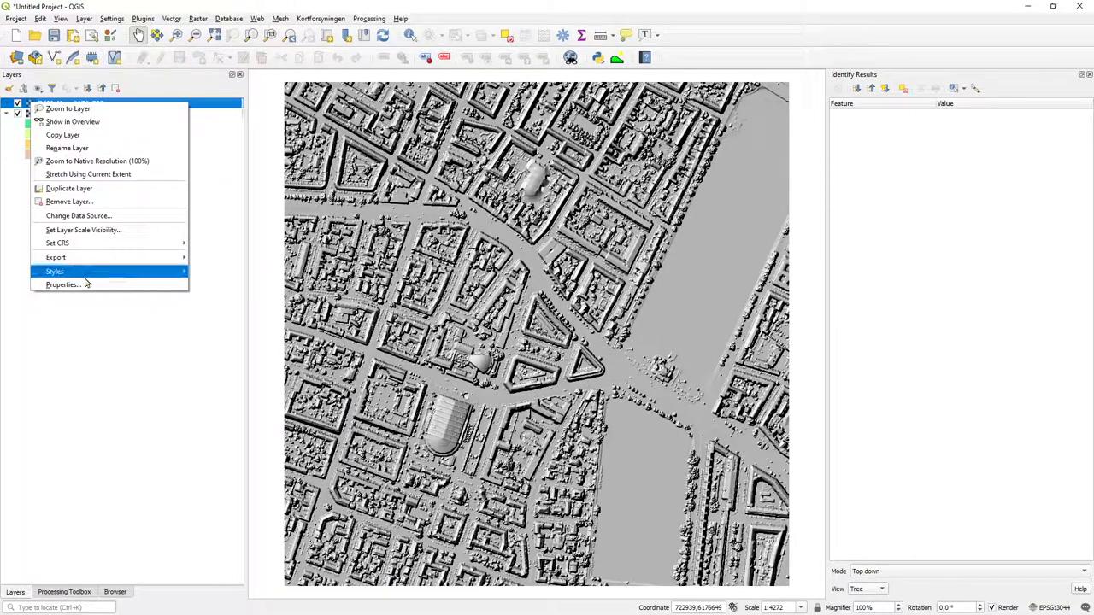
click(85, 285)
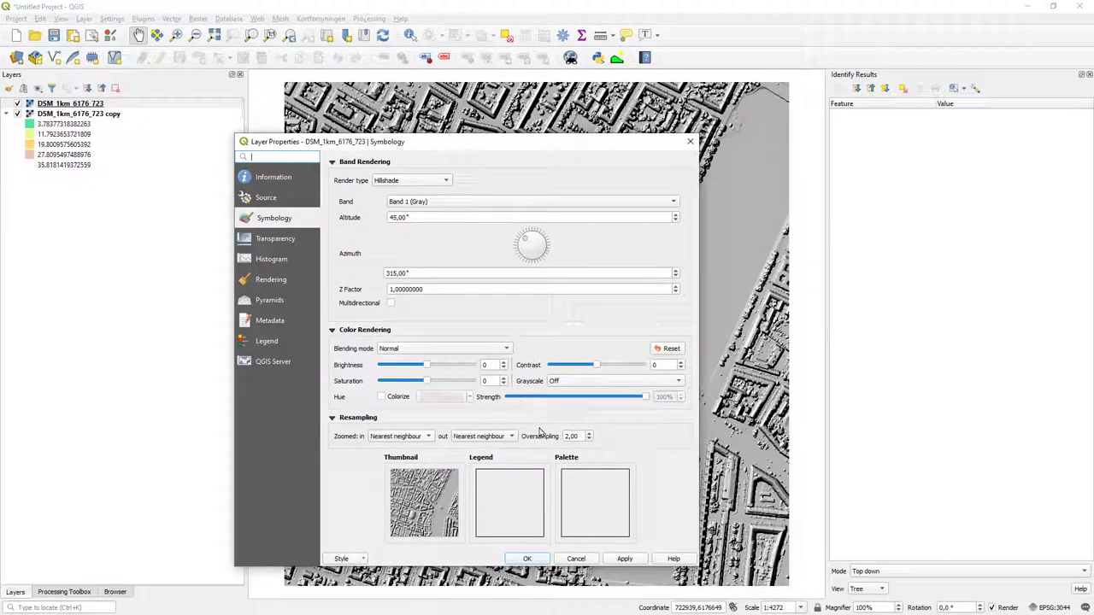
click(280, 239)
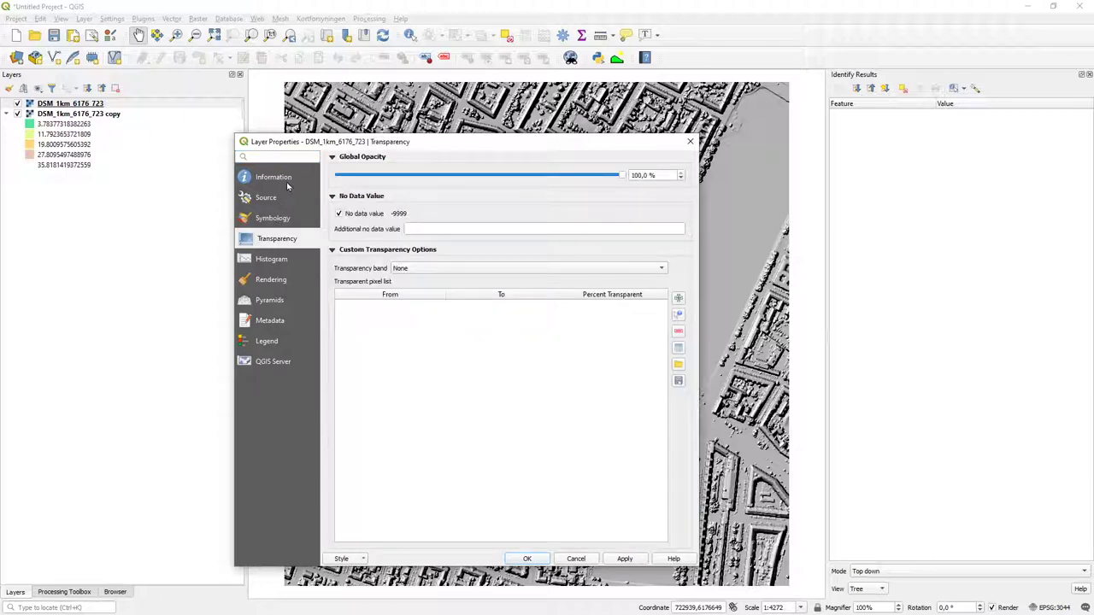
click(282, 221)
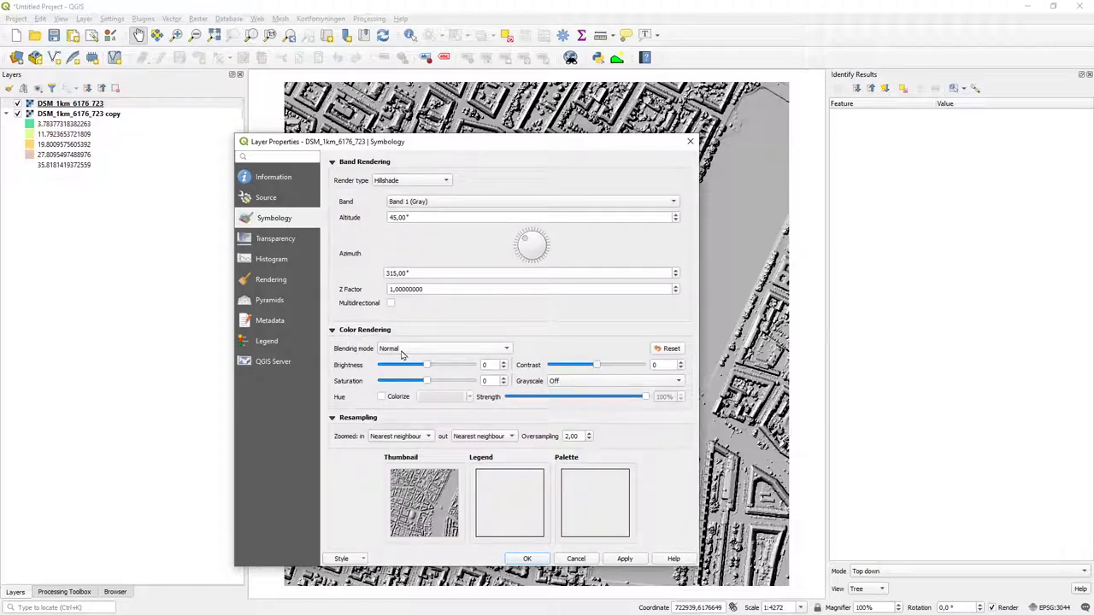
click(497, 351)
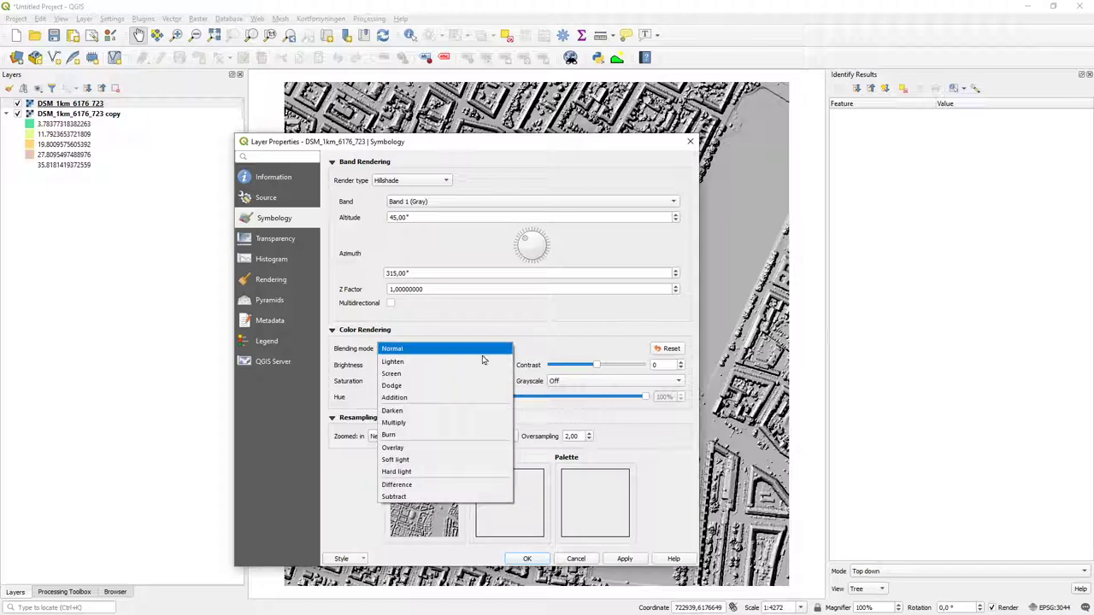
click(436, 423)
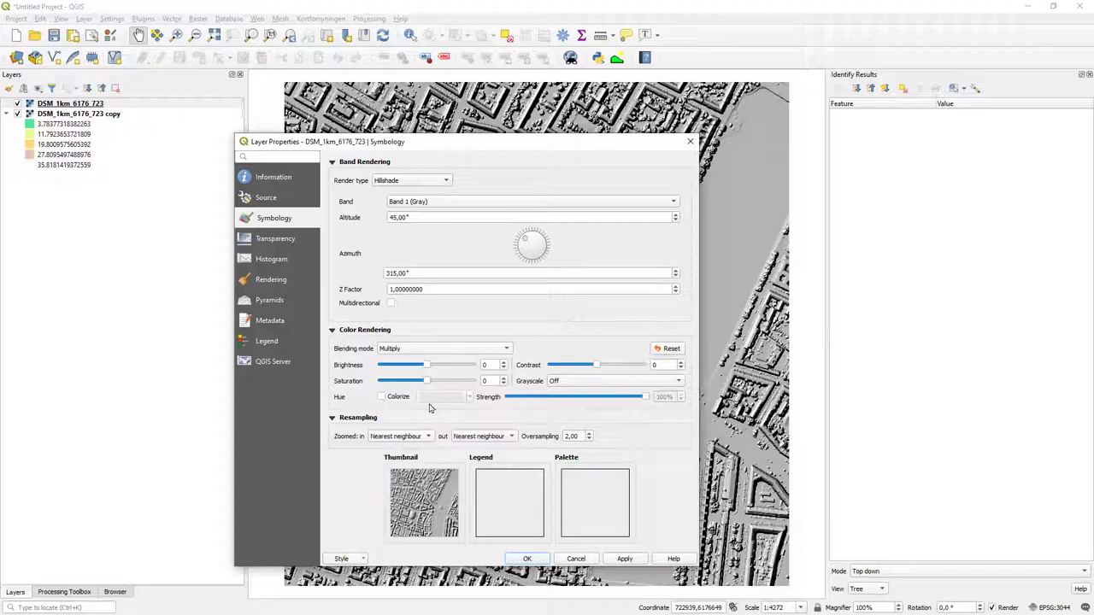
click(528, 559)
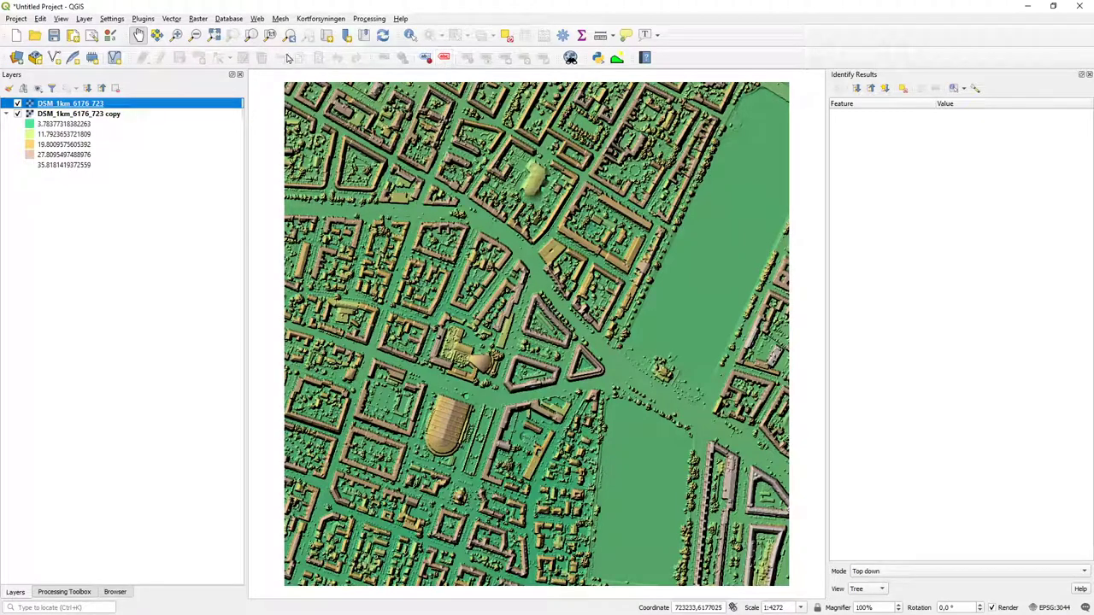
- Zoom in on the fan-shaped building block and start renaming the top DSM layer
click(176, 34)
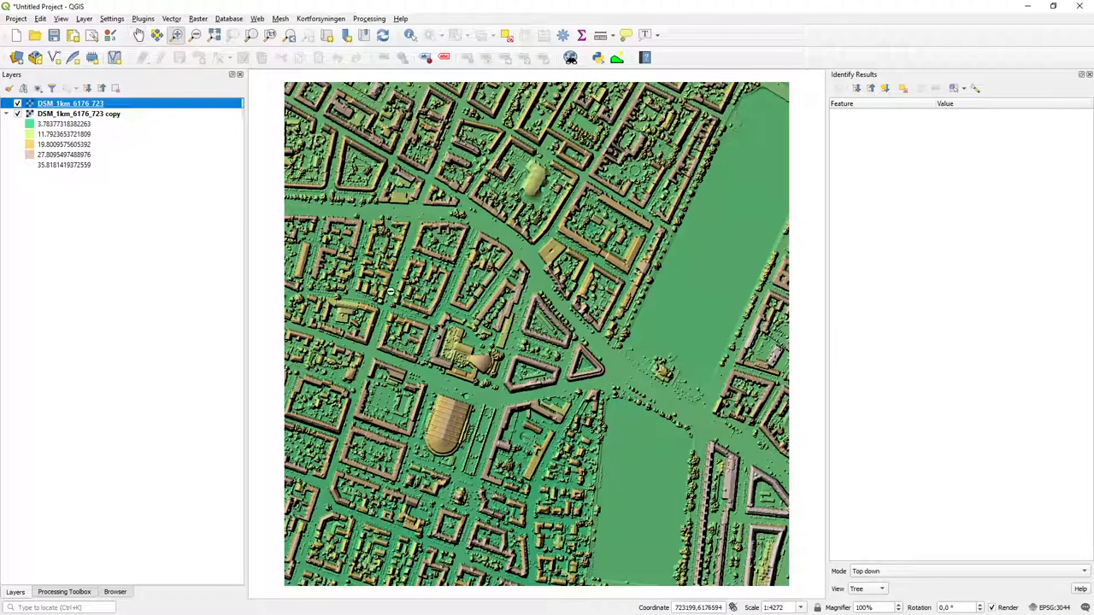
drag(428, 297, 521, 401)
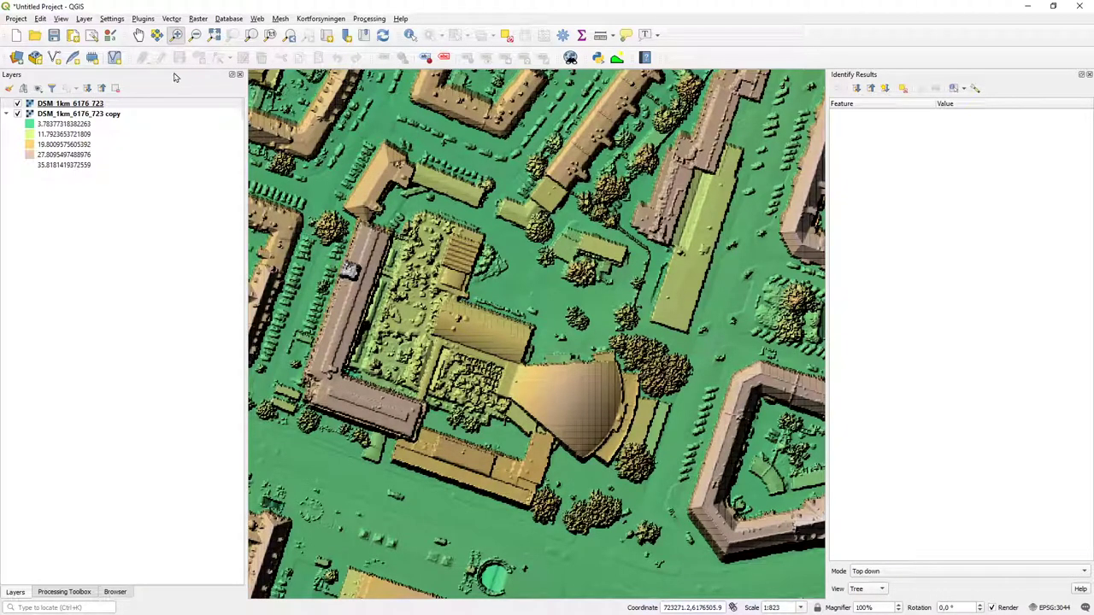
click(83, 104)
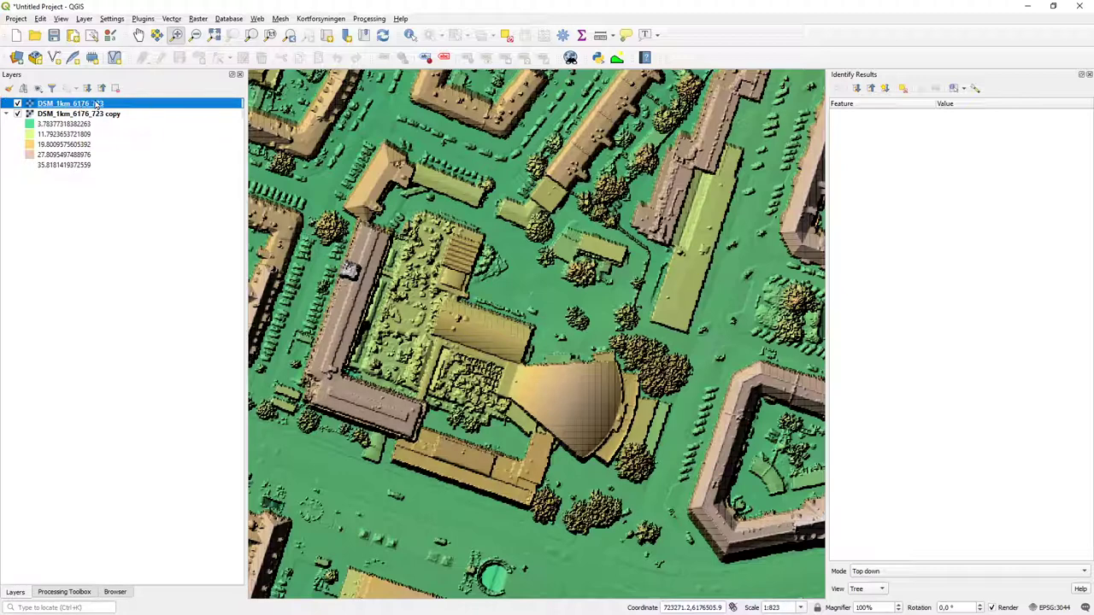
click(95, 103)
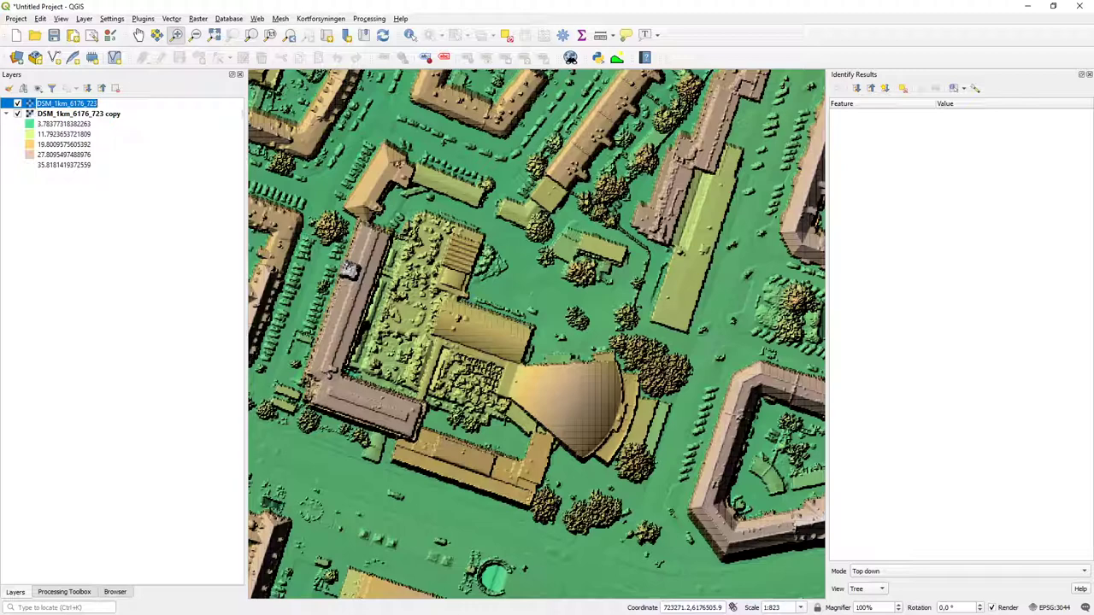
key(Return)
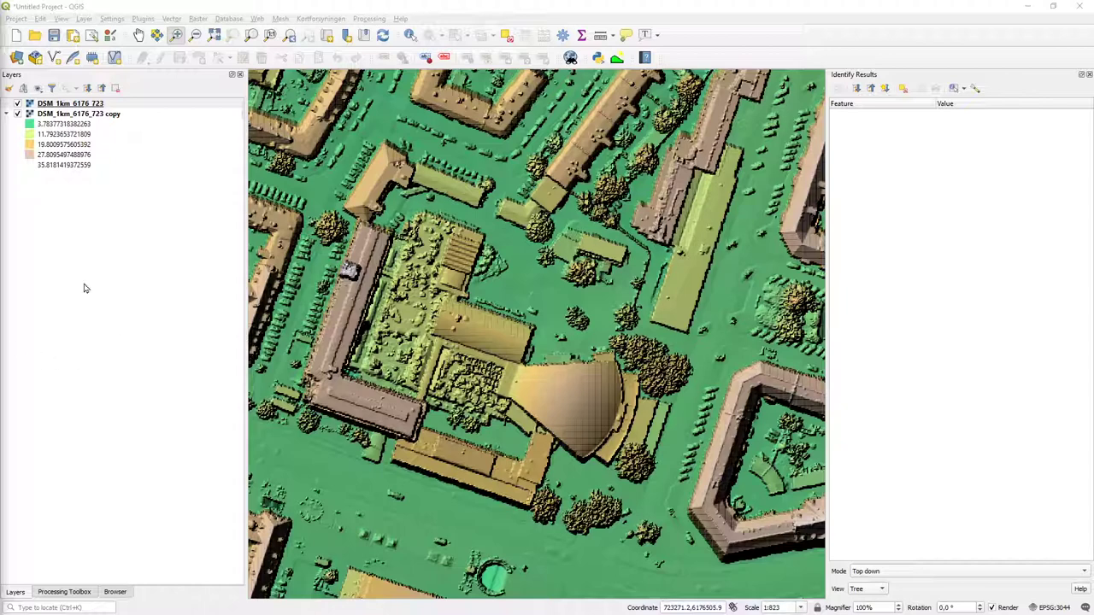
right_click(67, 103)
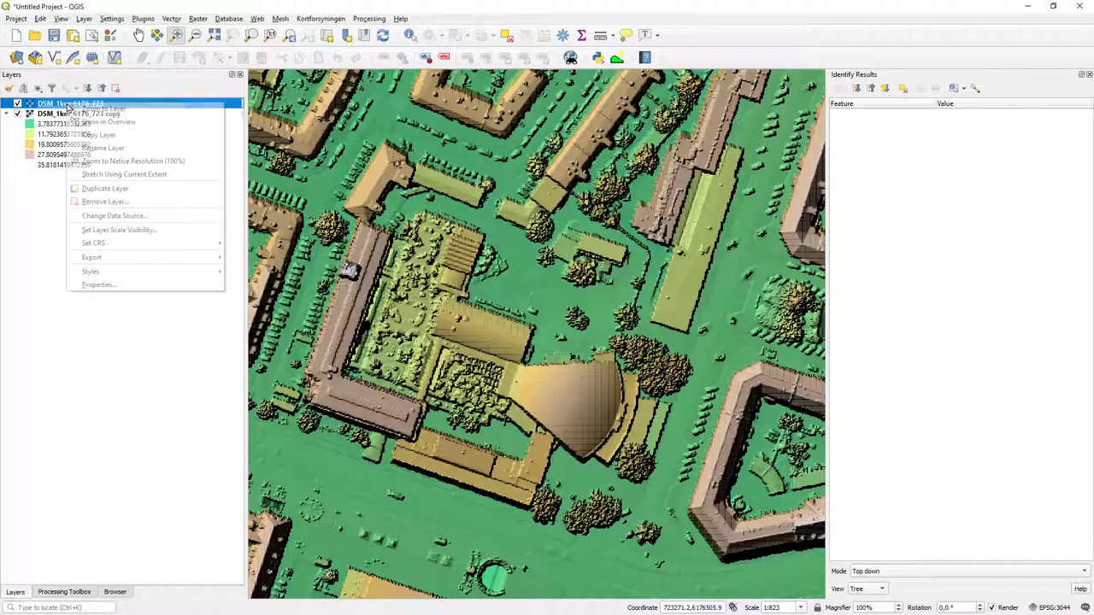
click(110, 284)
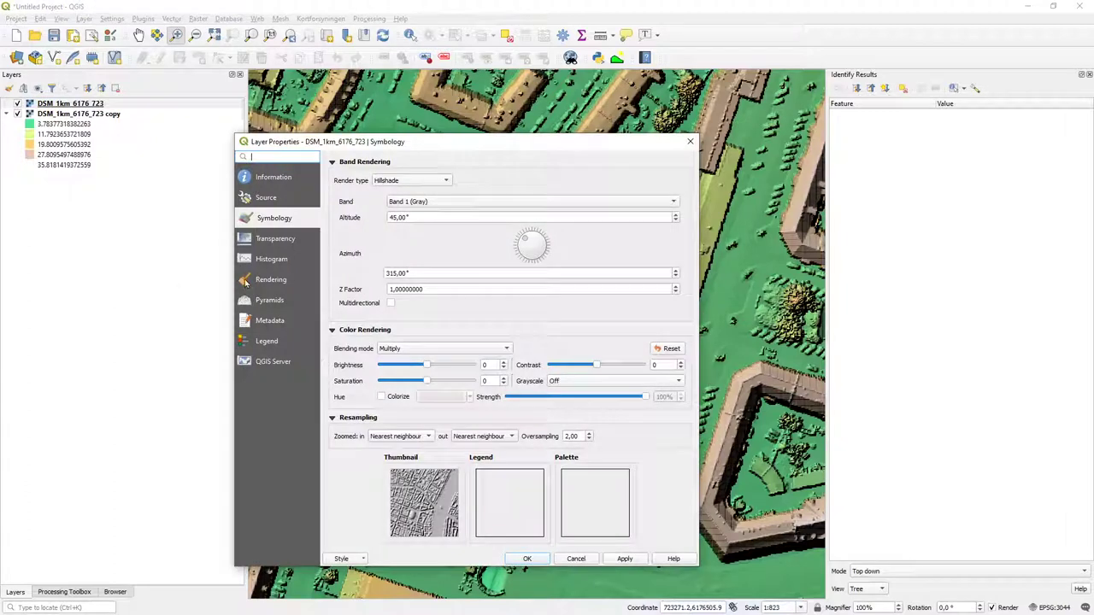
click(421, 182)
click(427, 182)
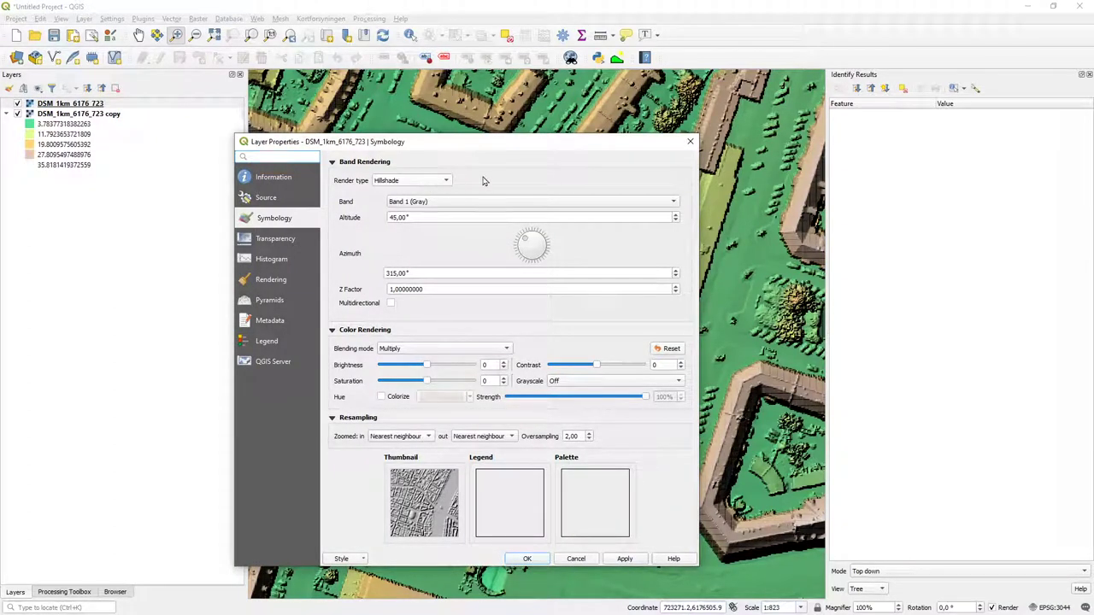
click(689, 142)
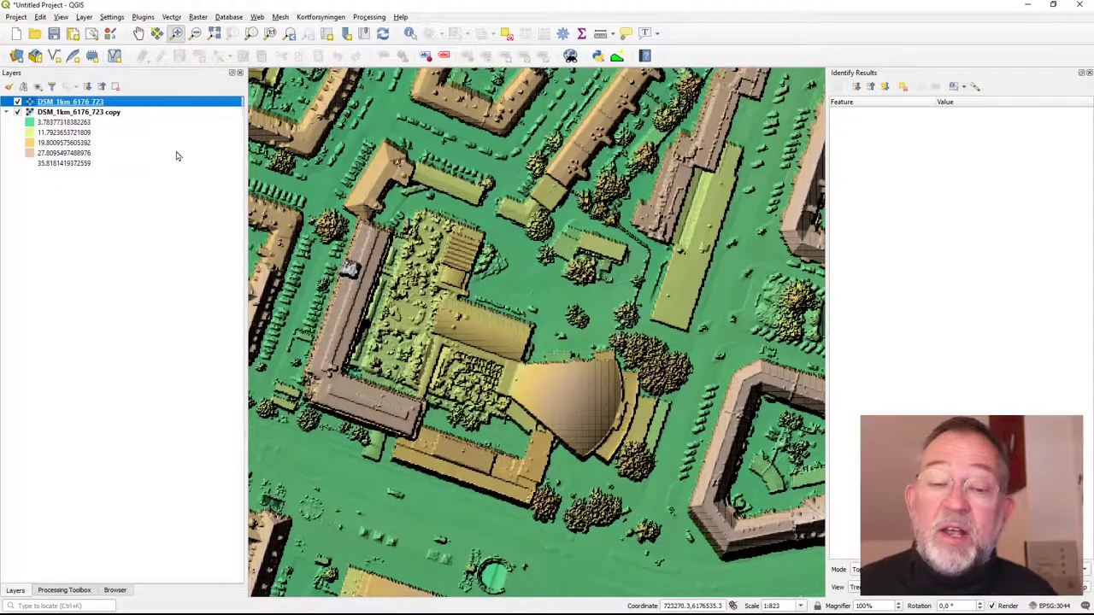
right_click(67, 116)
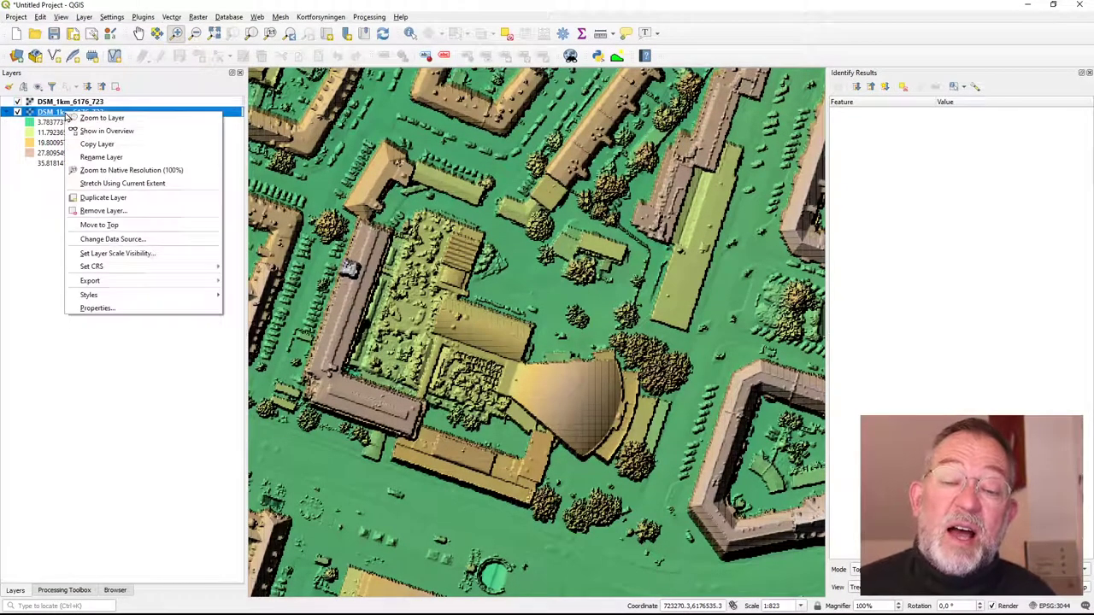
click(119, 311)
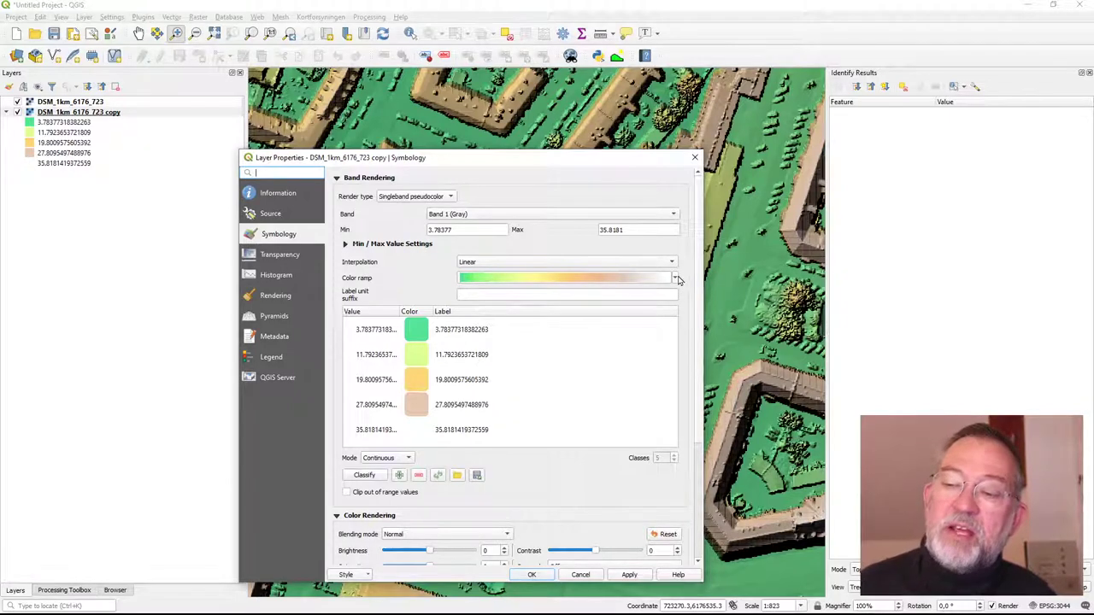
click(676, 279)
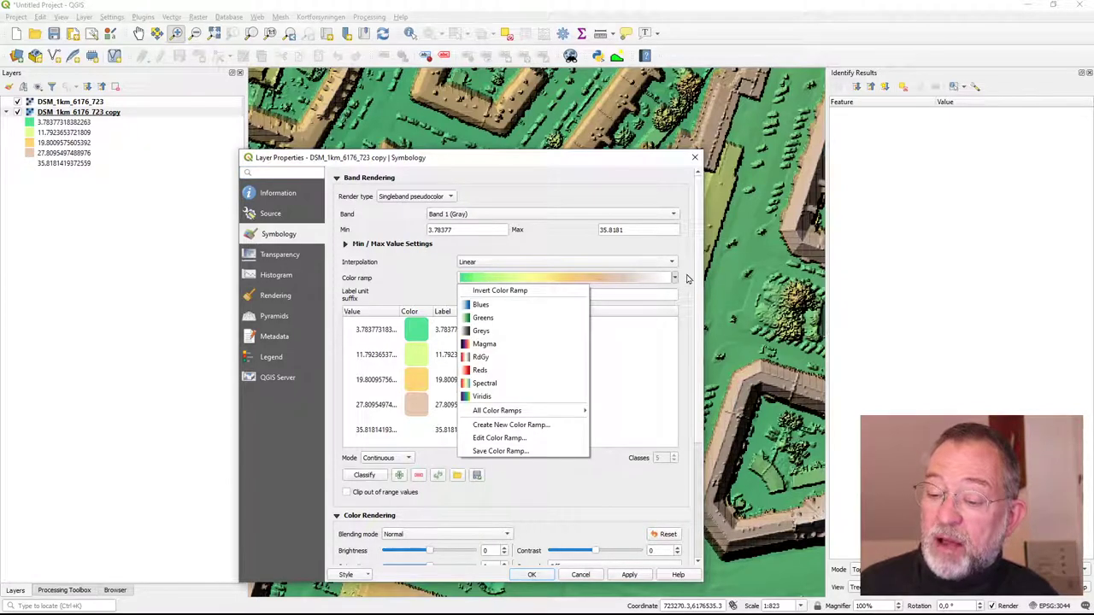
click(689, 279)
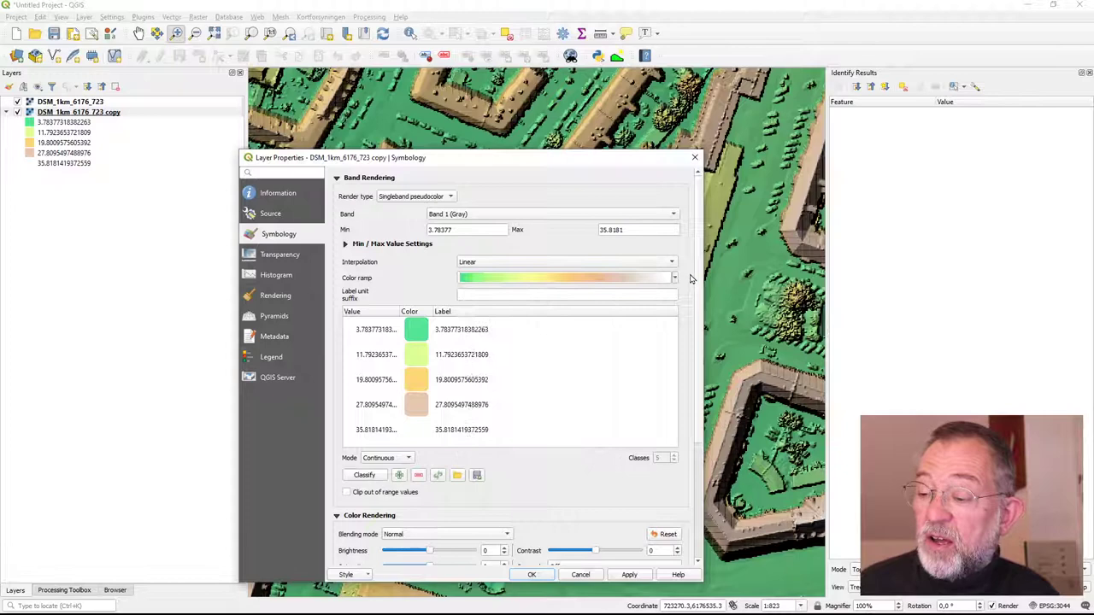
click(592, 578)
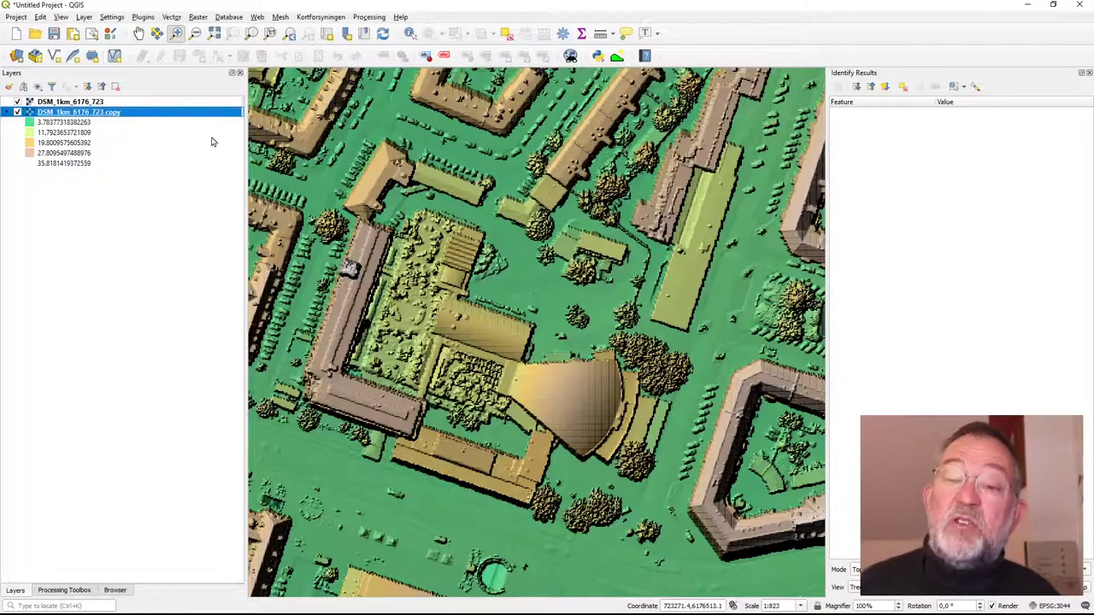
click(120, 18)
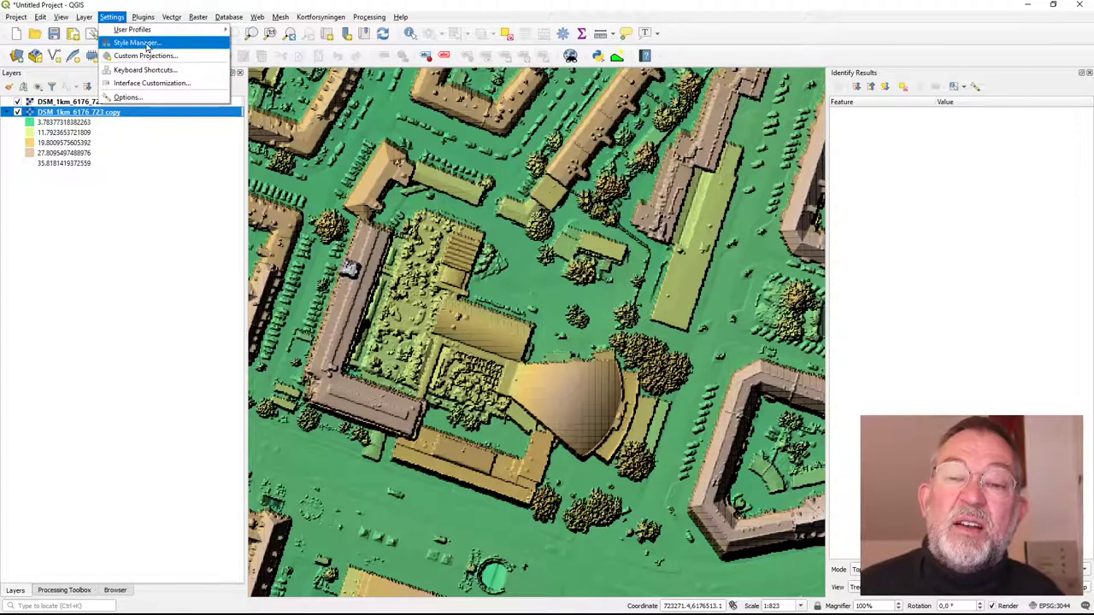
click(137, 42)
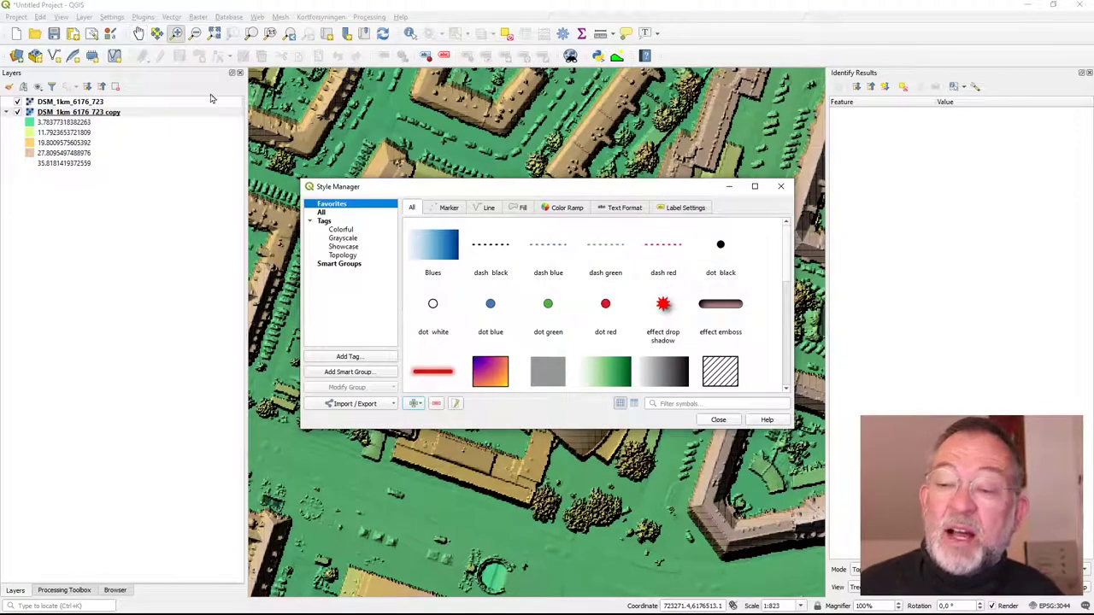
click(564, 208)
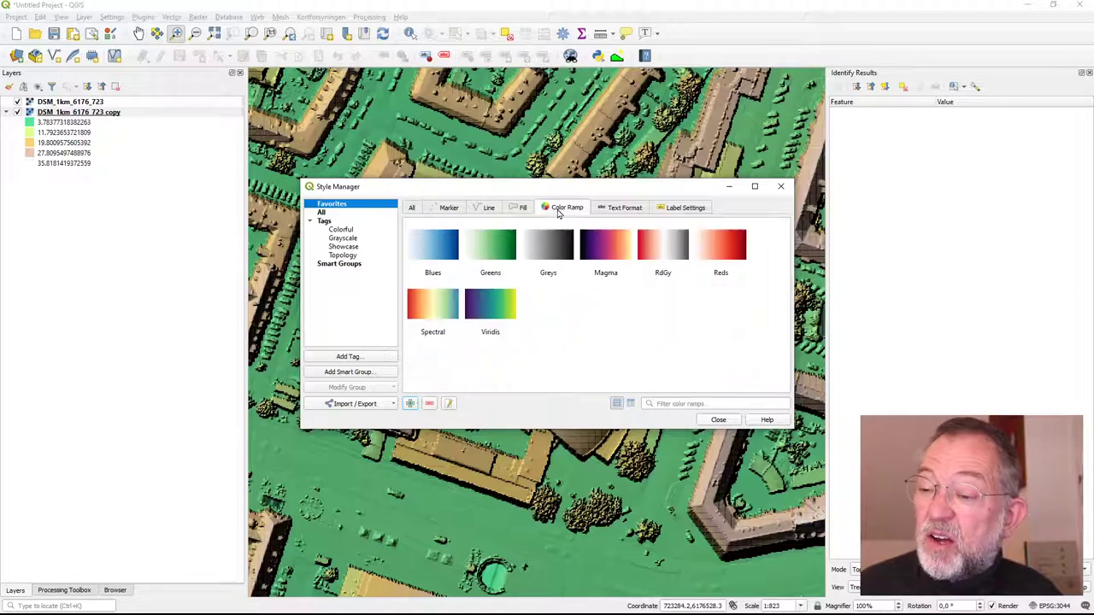
click(409, 404)
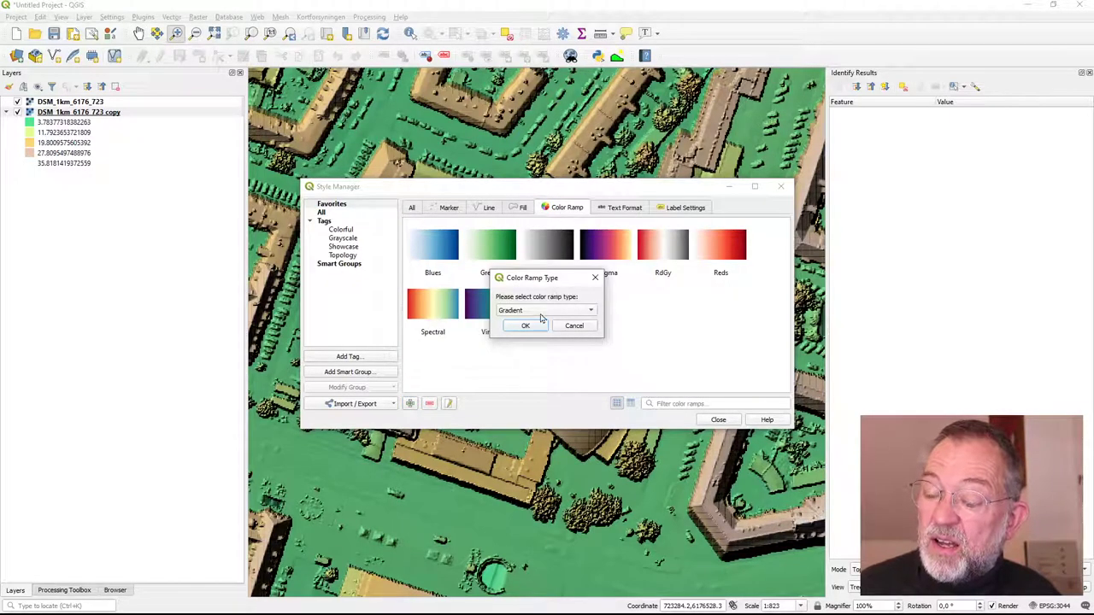
click(540, 313)
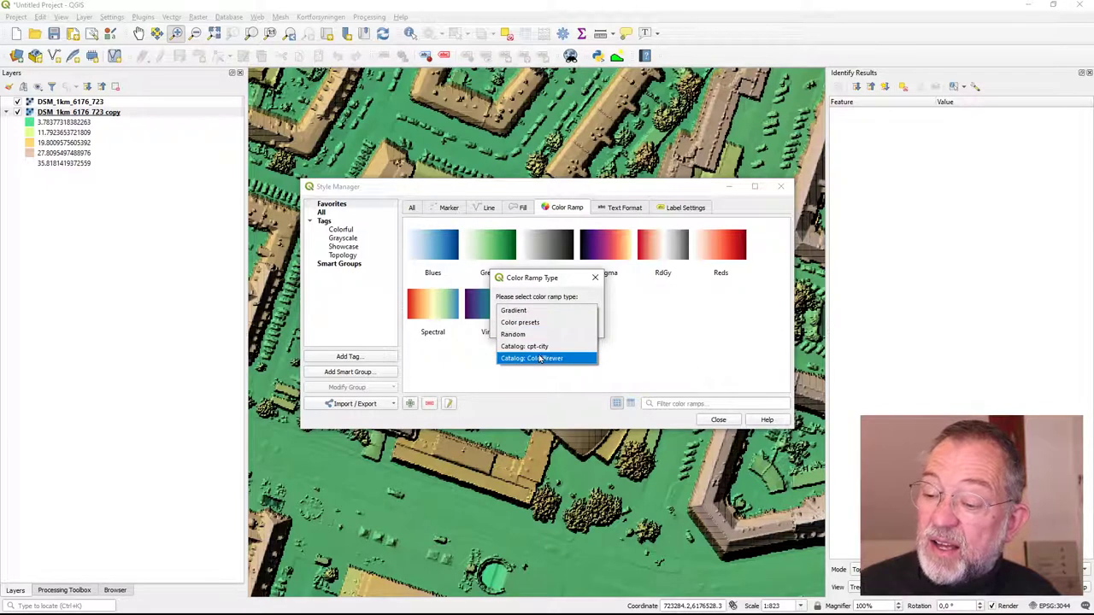
click(556, 347)
click(524, 329)
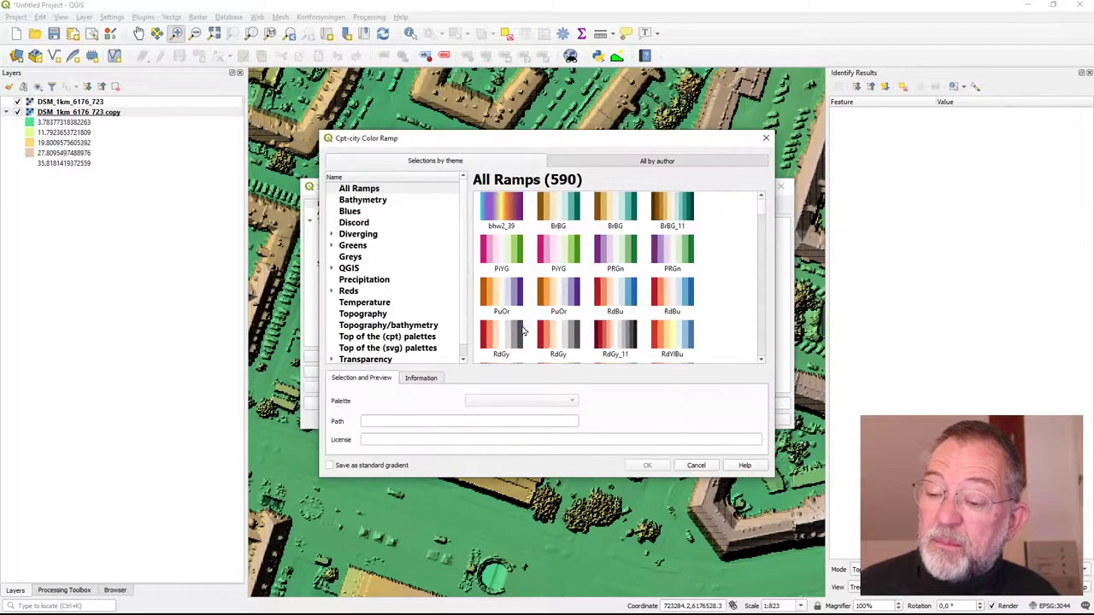
click(376, 312)
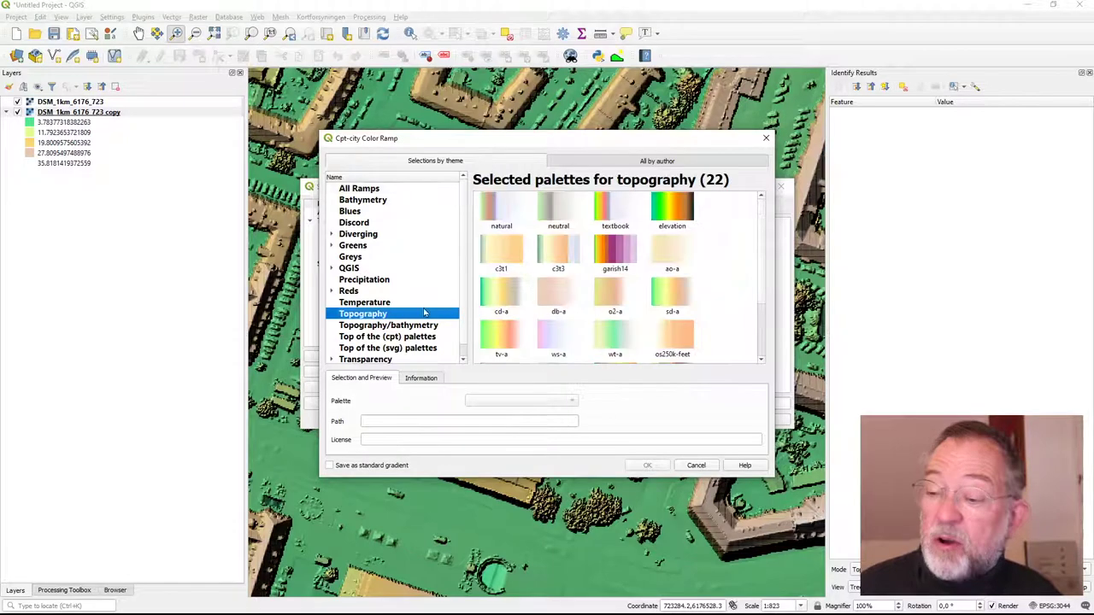
click(675, 293)
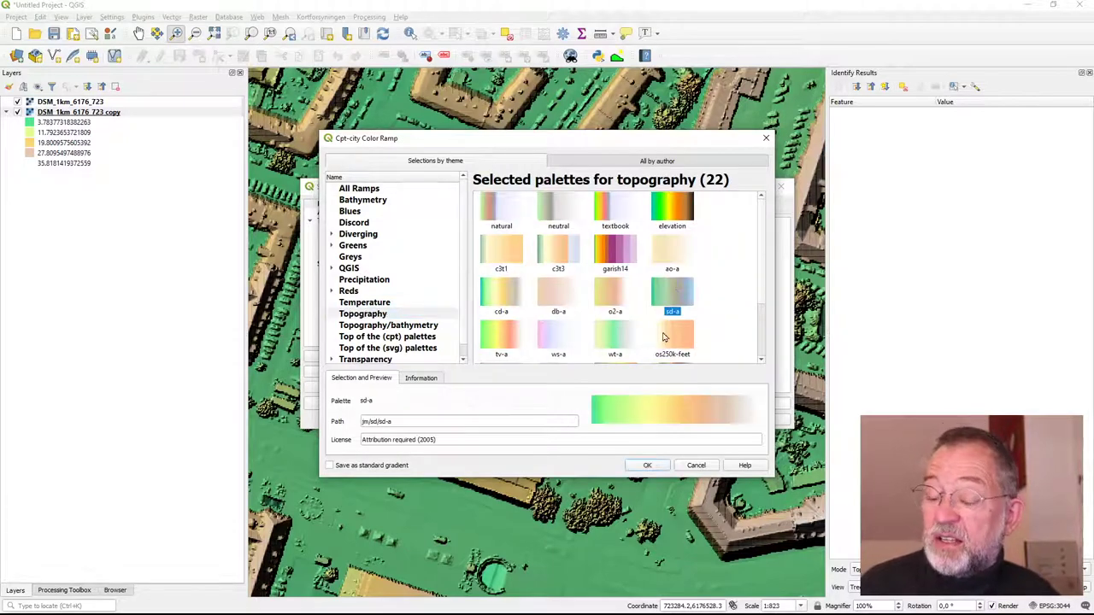
click(649, 466)
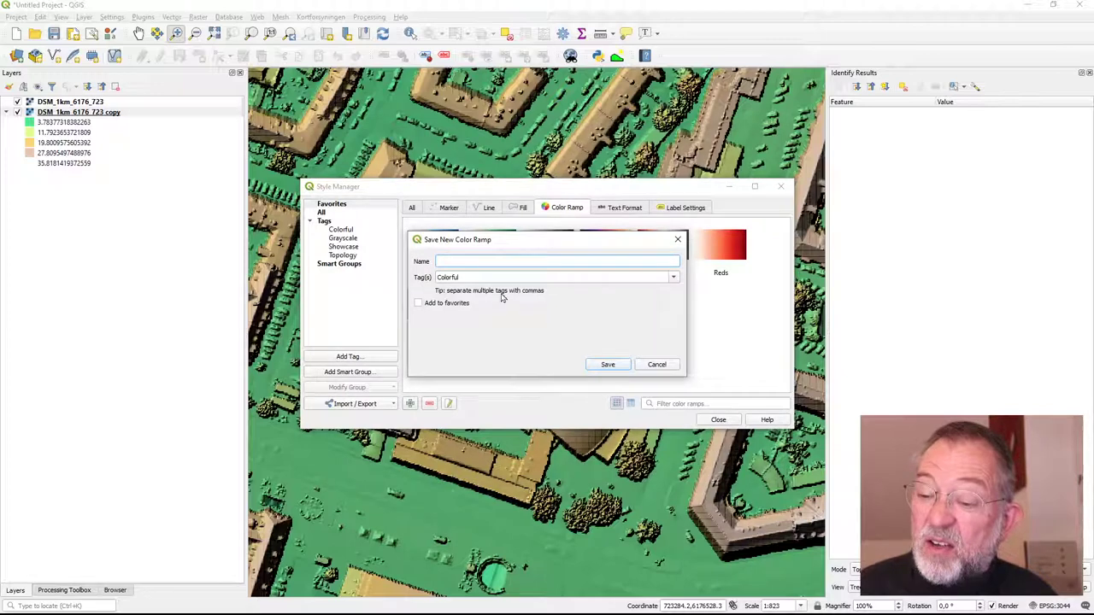
text(fdsf)
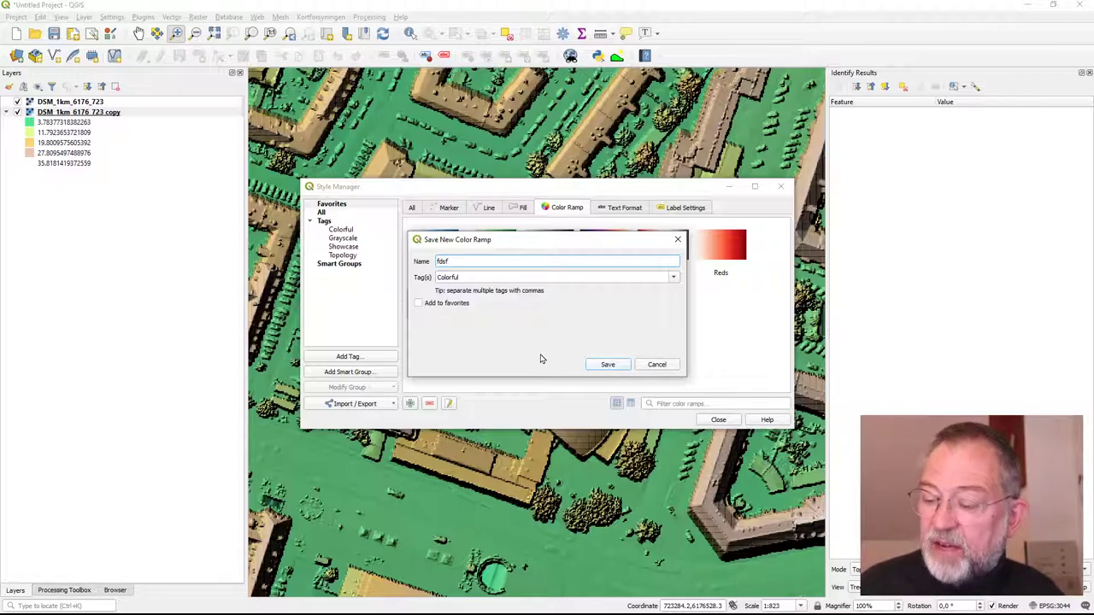
click(420, 305)
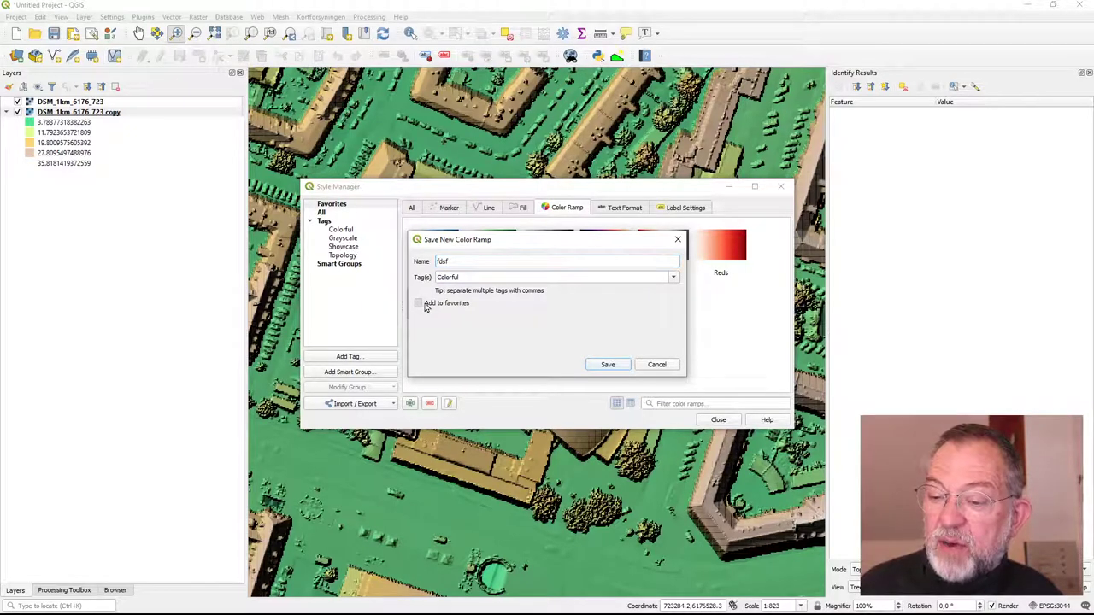
click(669, 366)
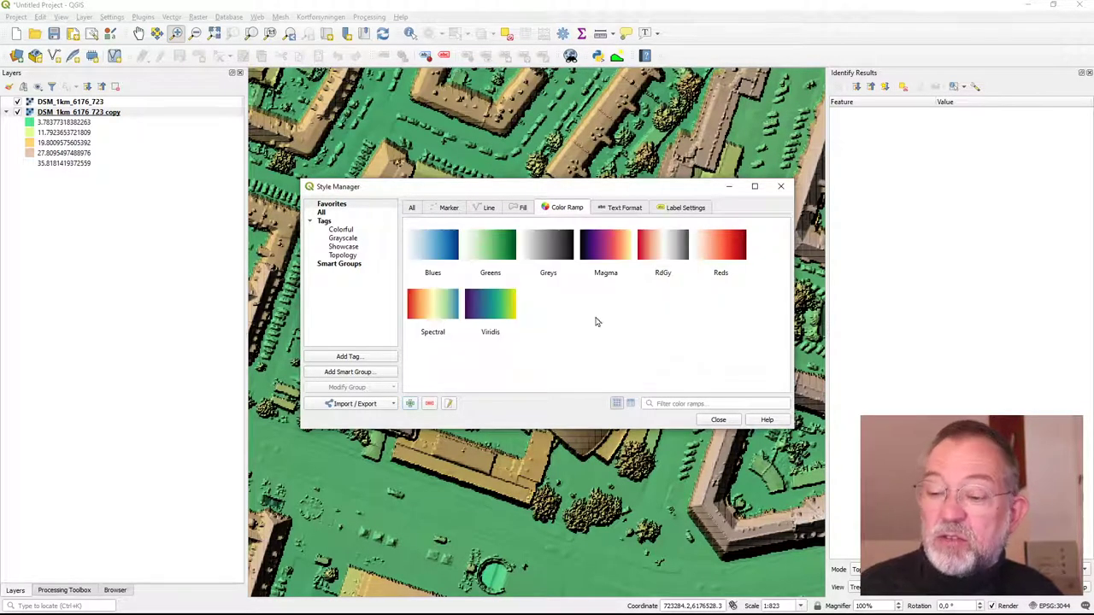
click(719, 419)
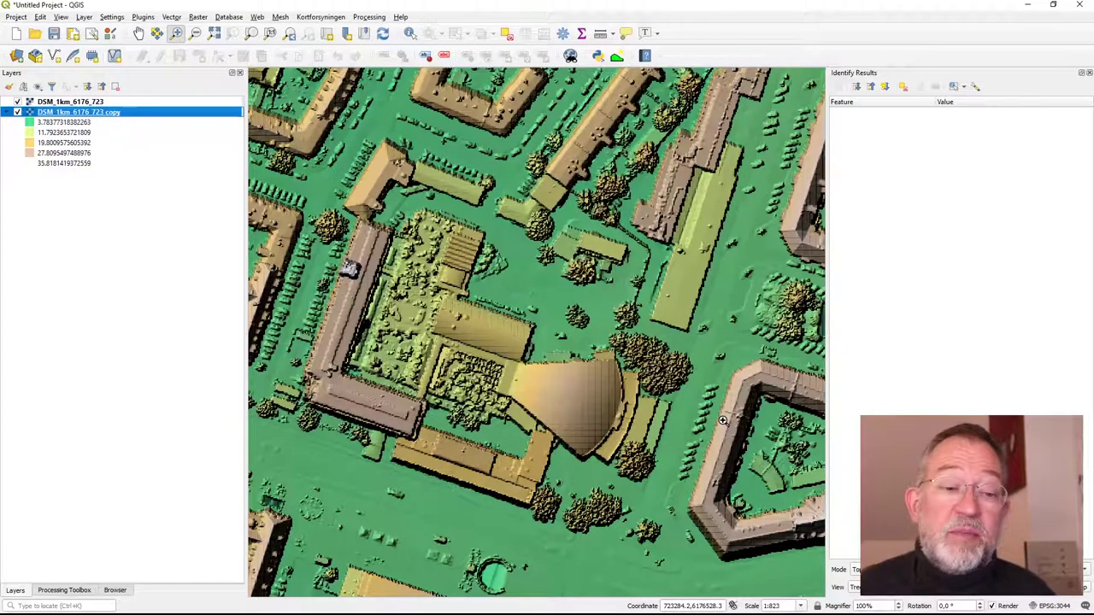